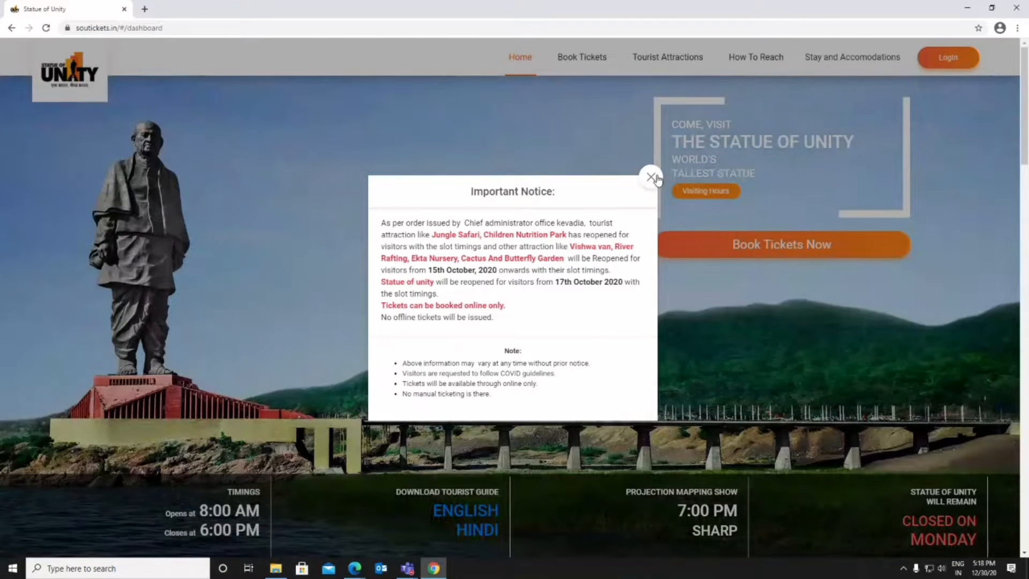
- Dismiss the Important Notice and look over the Statue of Unity home page
click(656, 179)
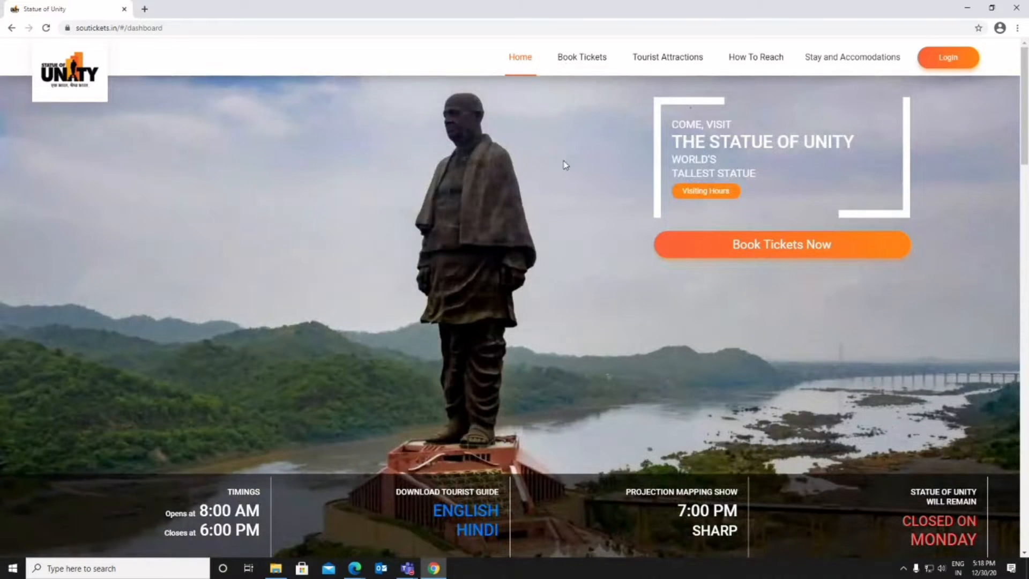
scroll(566, 165, down, 1)
scroll(565, 165, down, 1)
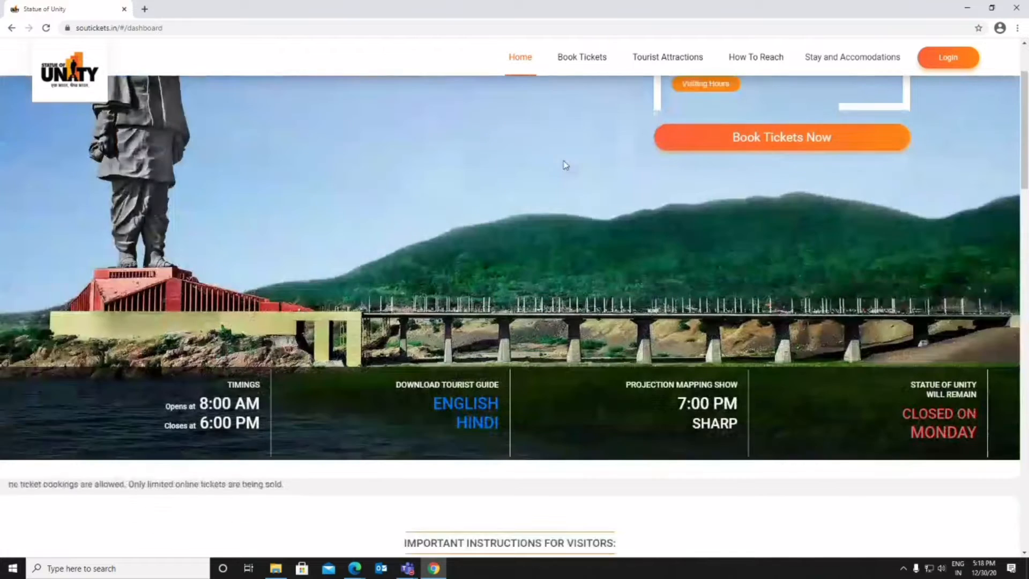
scroll(566, 165, up, 2)
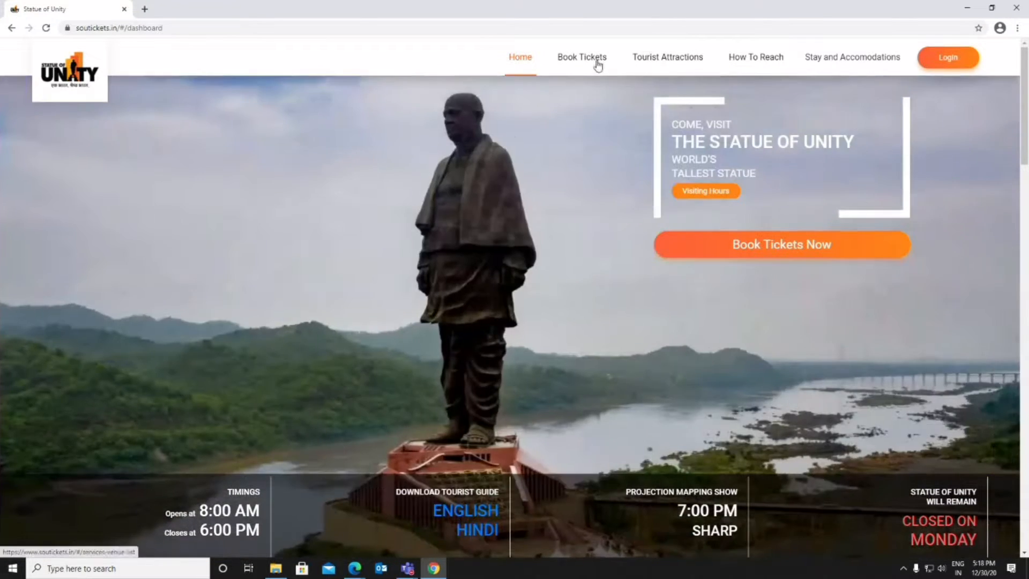
- Open the ticket booking page and review the offered tickets from SoU Viewing Gallery through Arogya Van
click(574, 65)
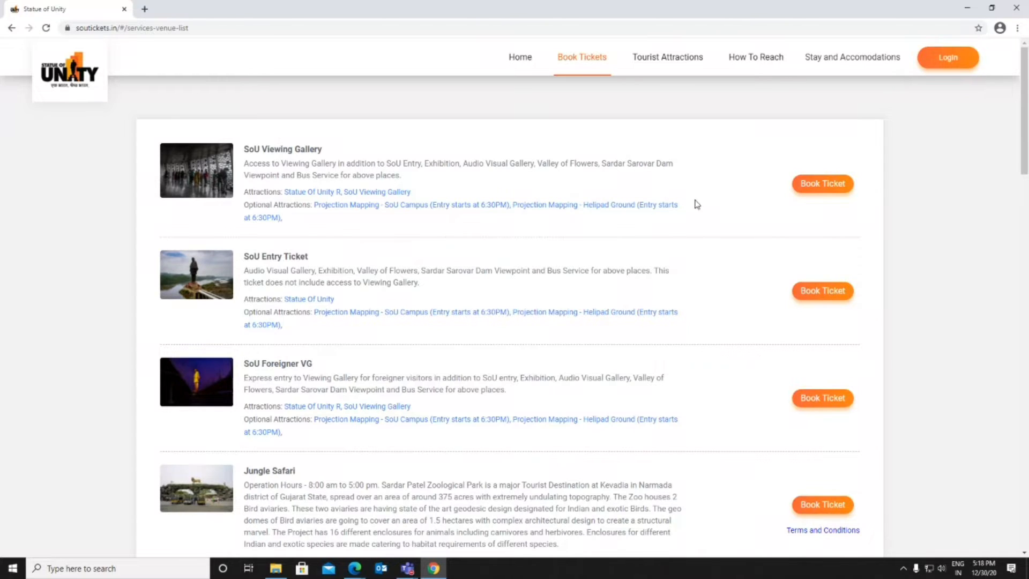
scroll(696, 204, down, 1)
scroll(697, 205, down, 1)
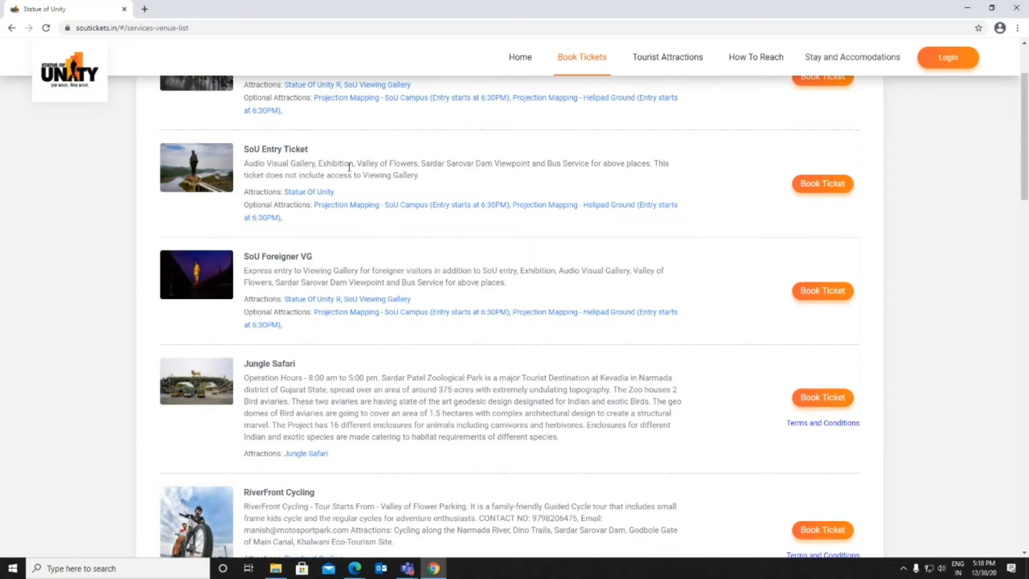
scroll(437, 268, down, 1)
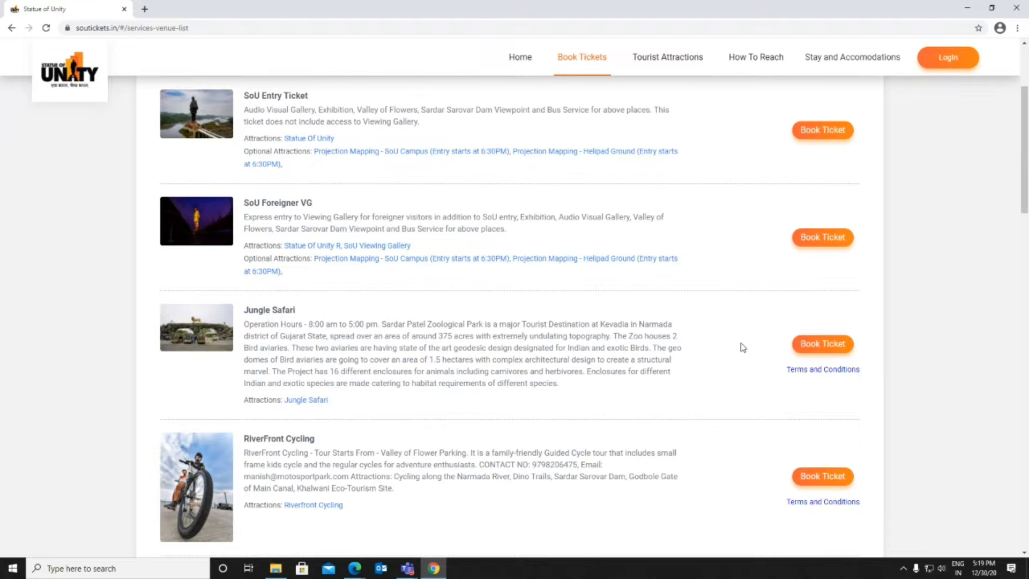
scroll(743, 347, down, 1)
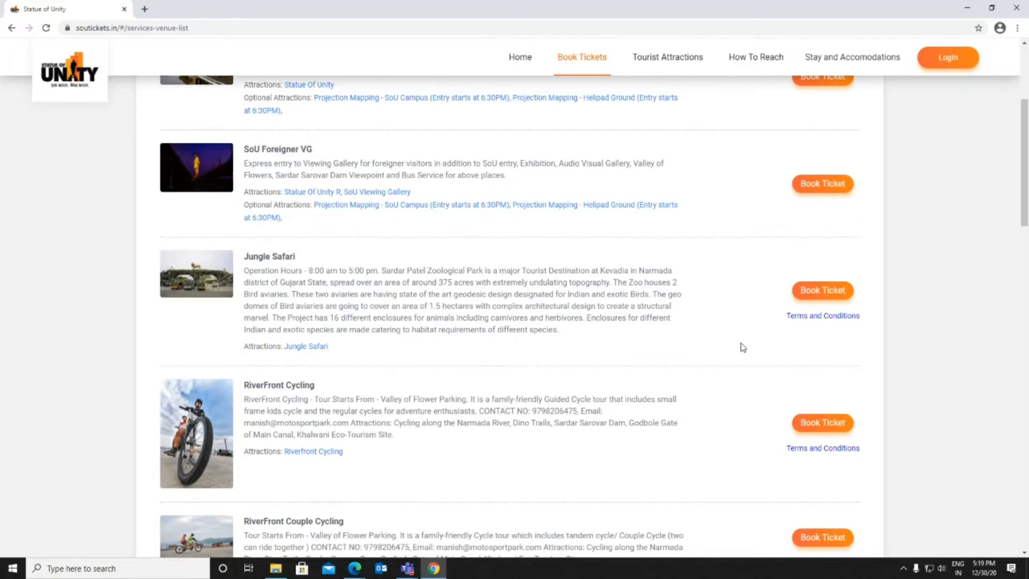
scroll(742, 348, down, 1)
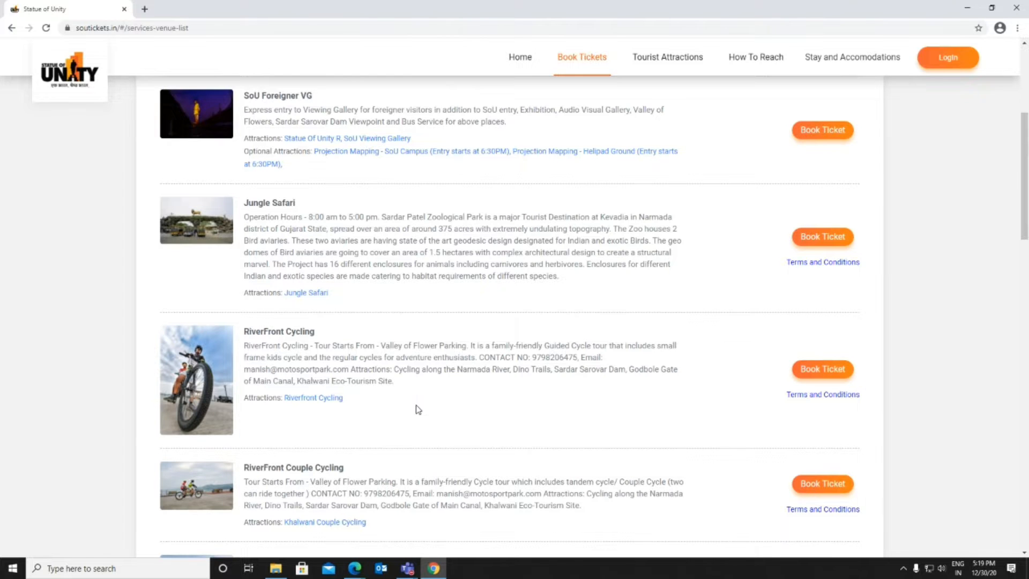
scroll(418, 409, down, 3)
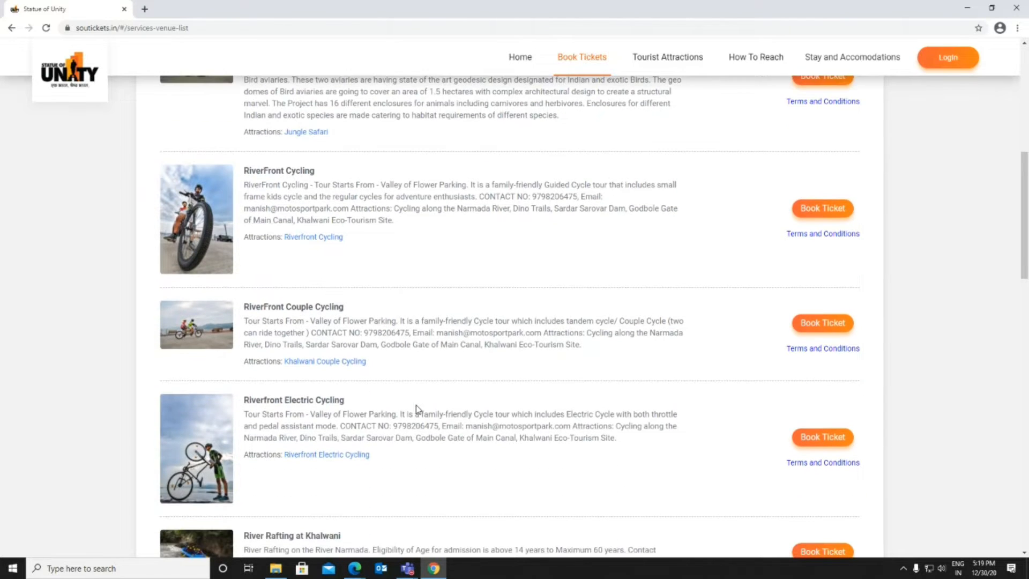
scroll(657, 354, down, 4)
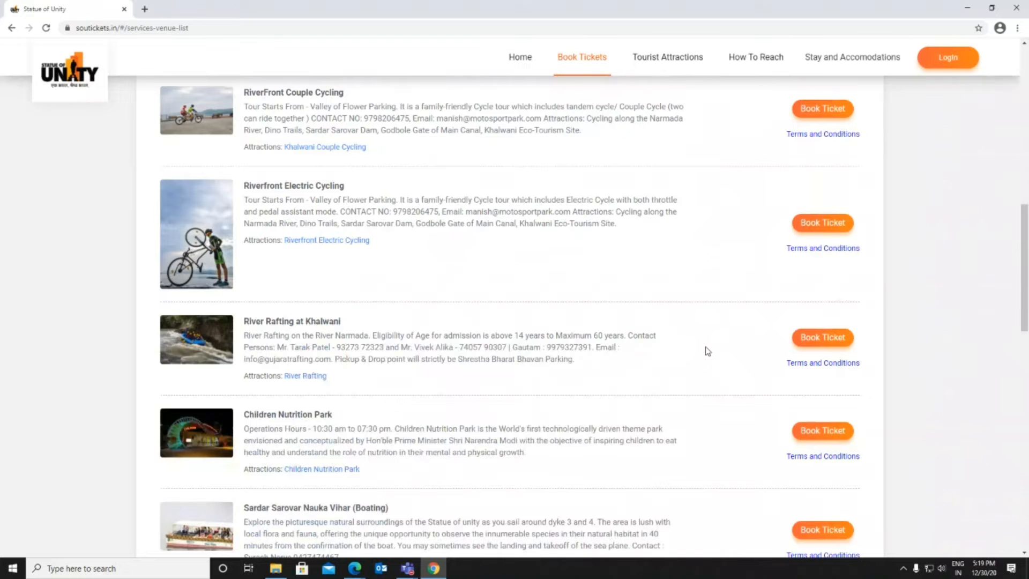
scroll(708, 351, down, 4)
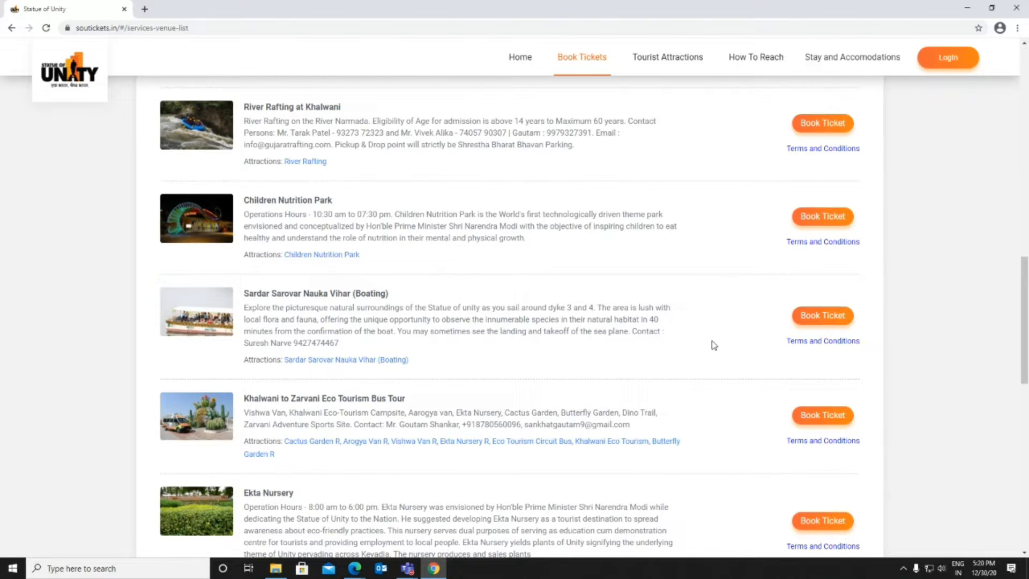
scroll(714, 345, down, 2)
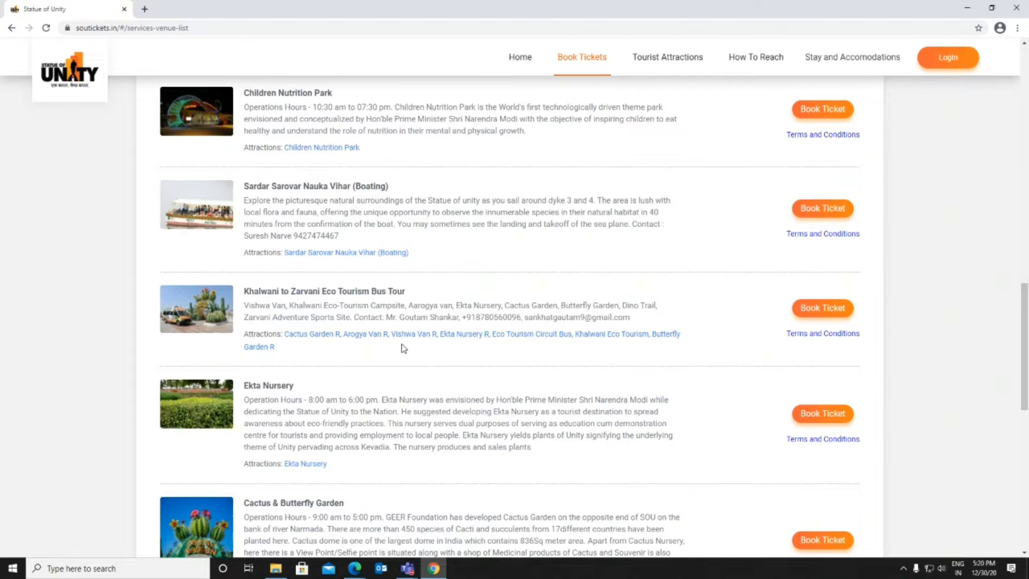
scroll(404, 348, down, 2)
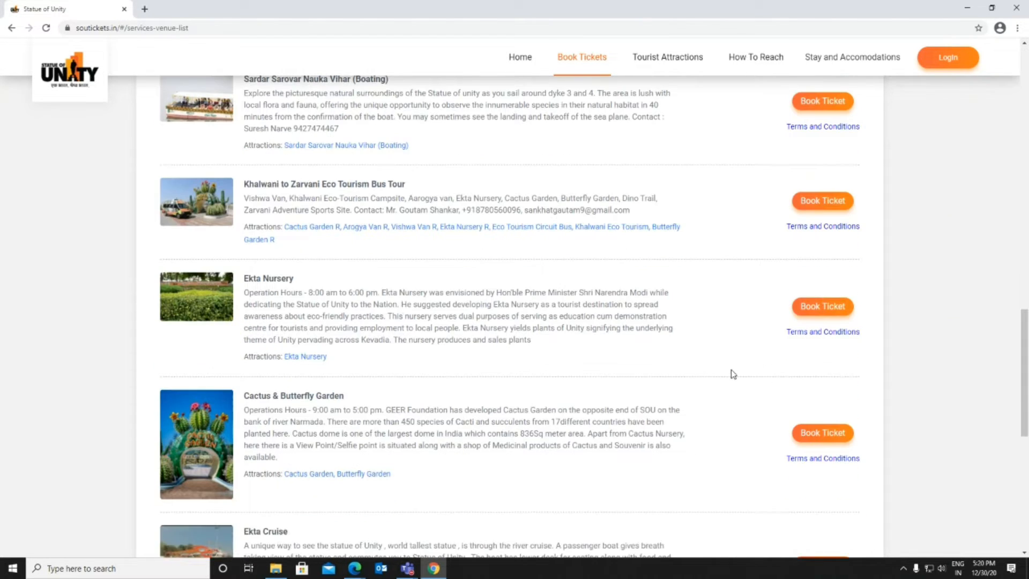
scroll(733, 374, down, 4)
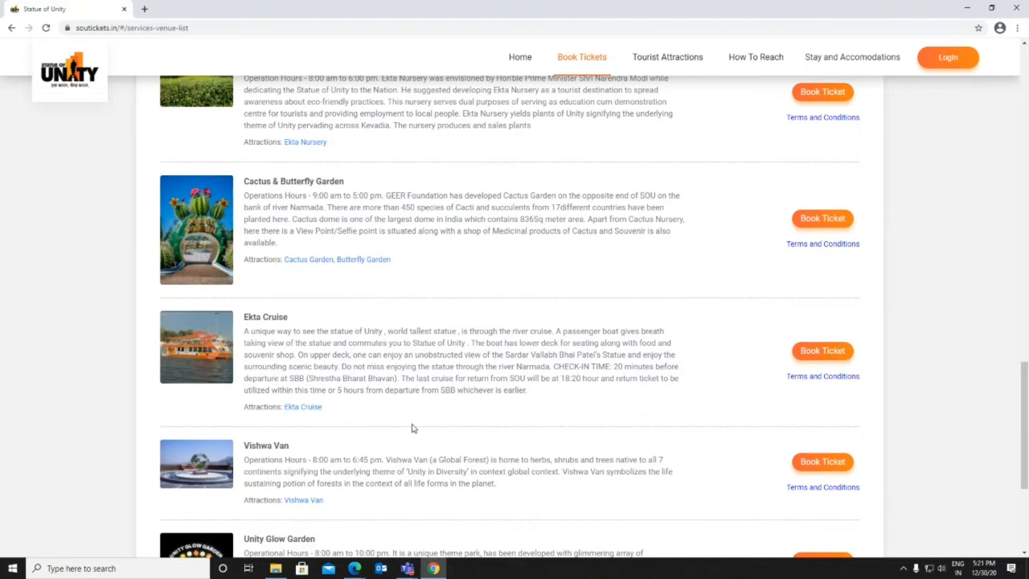
scroll(628, 411, down, 3)
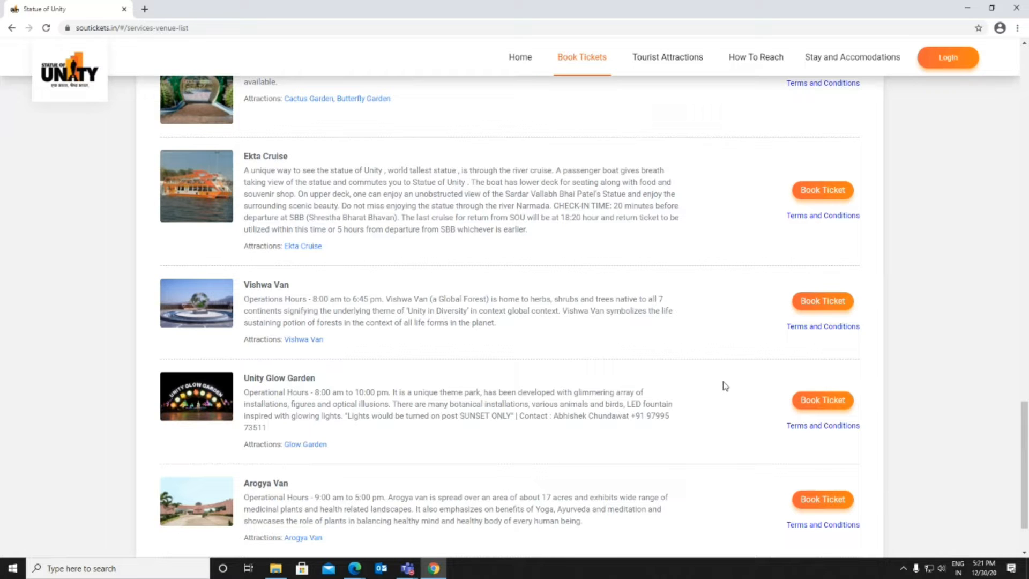
scroll(710, 378, down, 1)
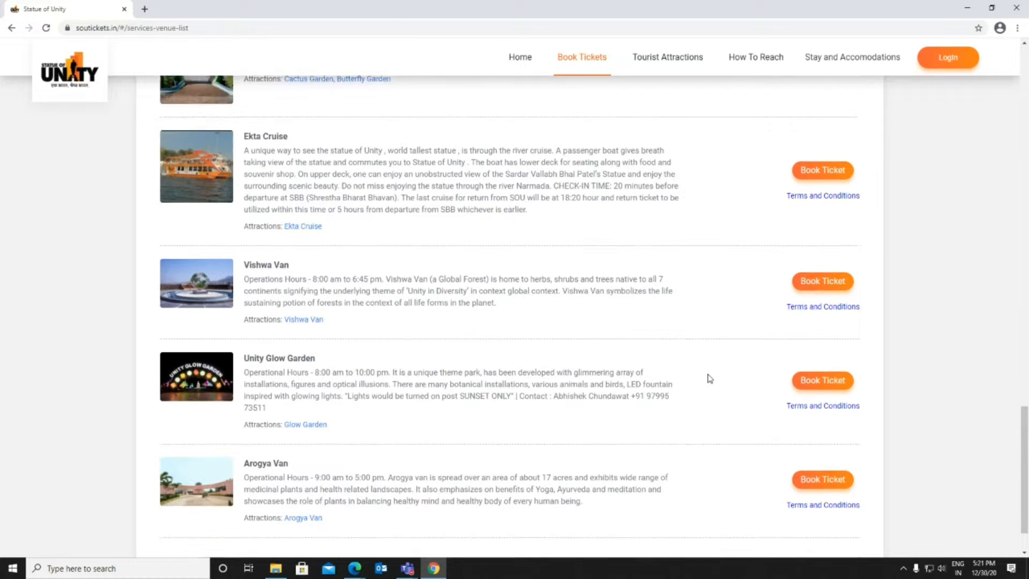
scroll(710, 378, down, 1)
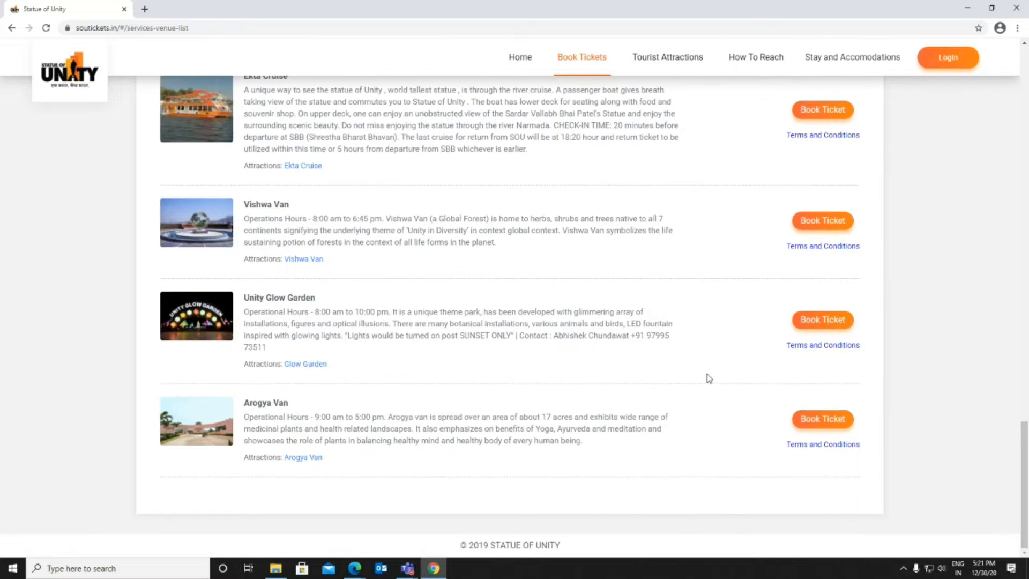
- Open the tourist attractions page, view the details of Sardar Sarovar Dam and return to the list
click(670, 57)
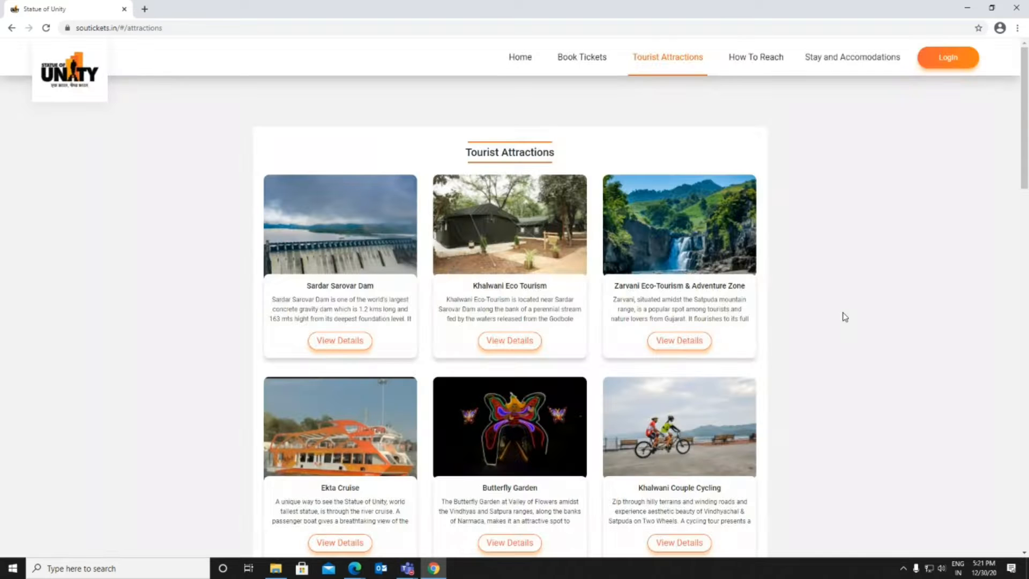
click(339, 336)
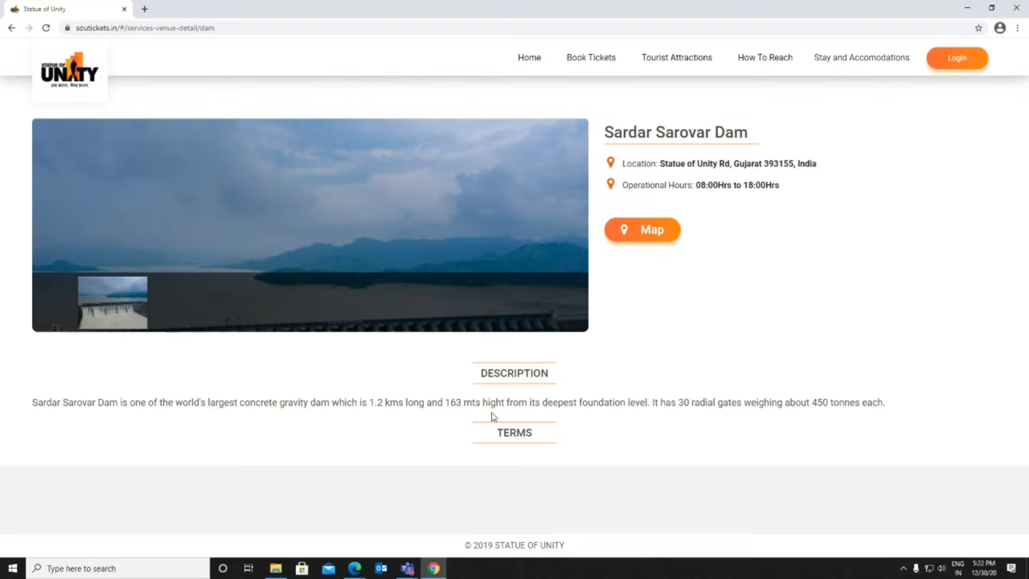
click(11, 27)
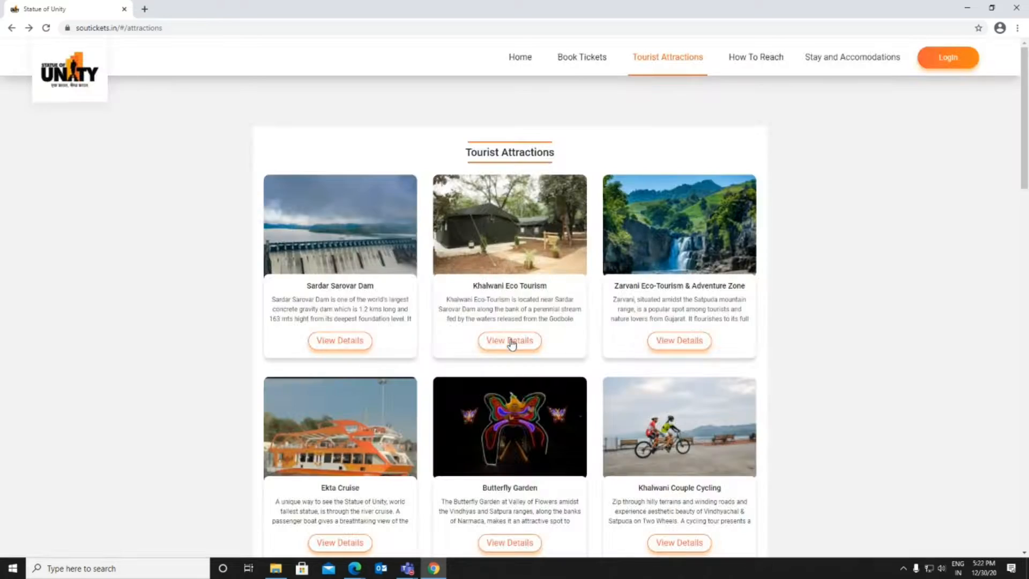
- View the details of Khalwani Eco Tourism and Zarvani Eco-Tourism & Adventure Zone, returning to the attractions list
click(512, 343)
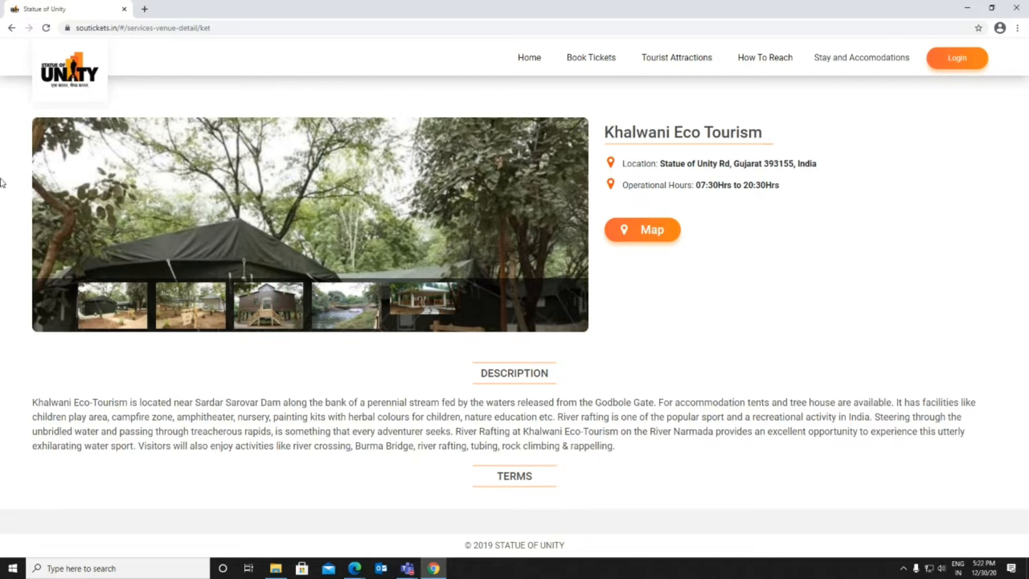
click(10, 28)
click(671, 342)
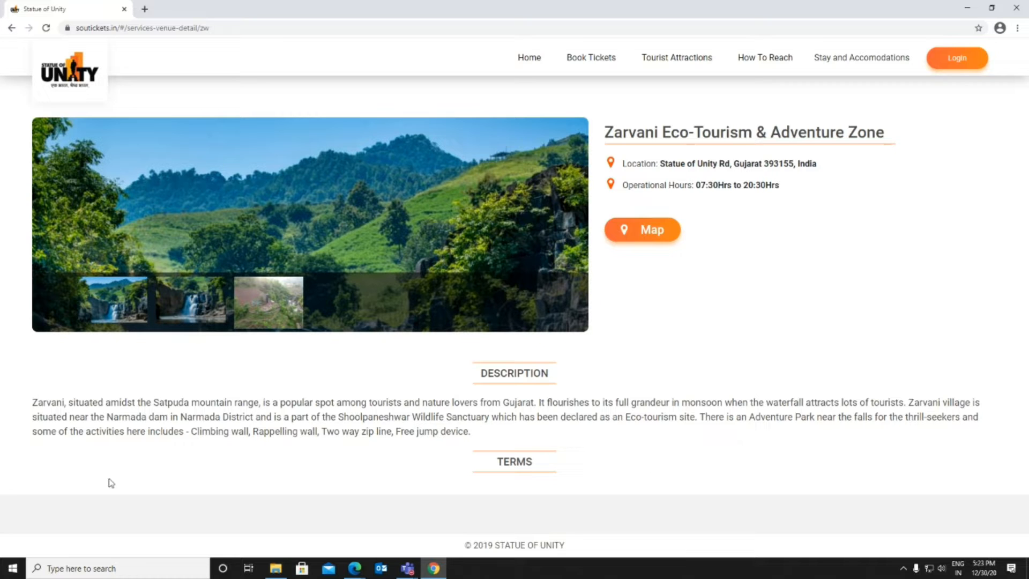
click(11, 28)
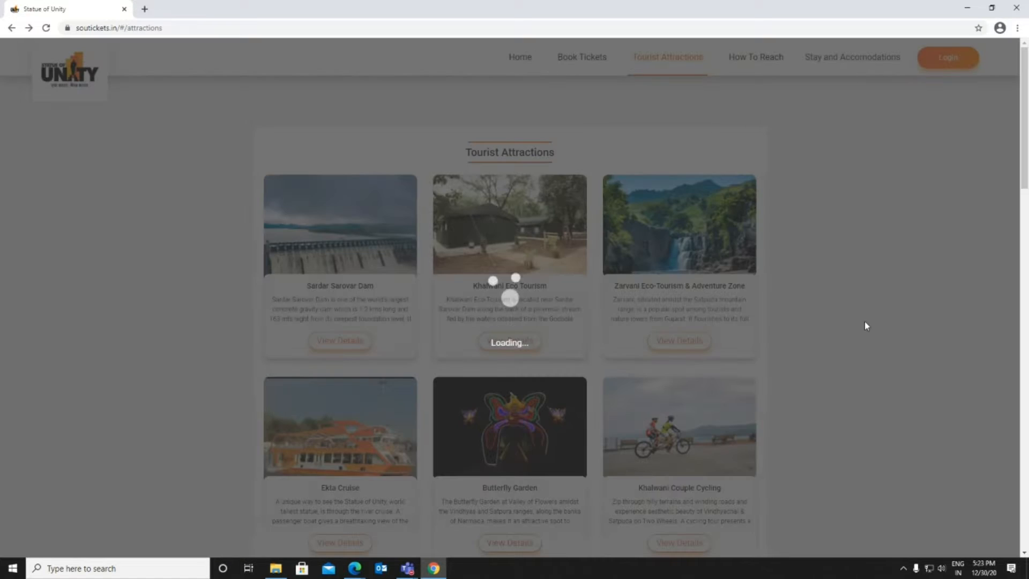
- Browse the remaining attractions and view the Statue Of Unity details, returning to the attractions list
scroll(867, 325, down, 10)
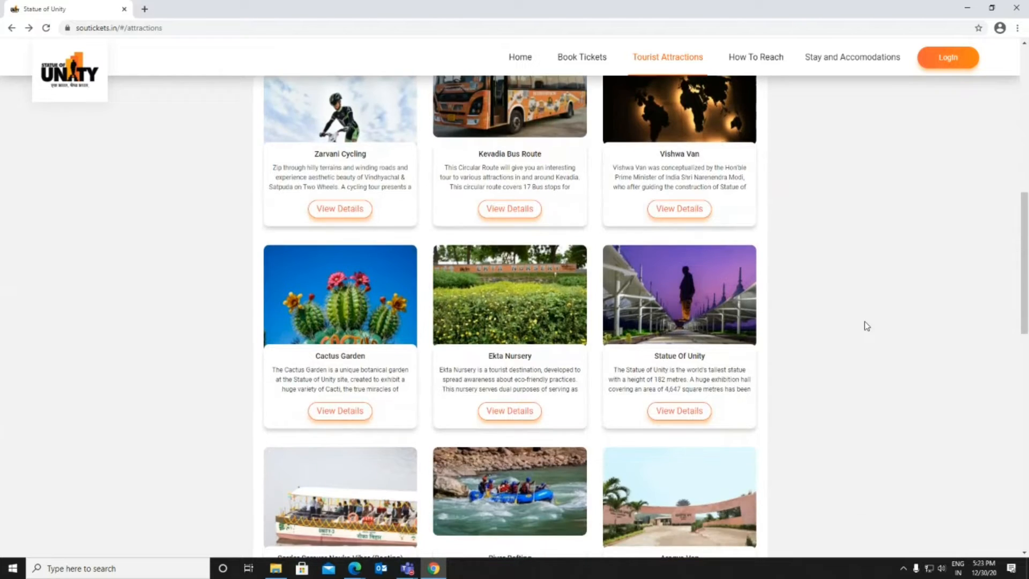
scroll(867, 325, down, 12)
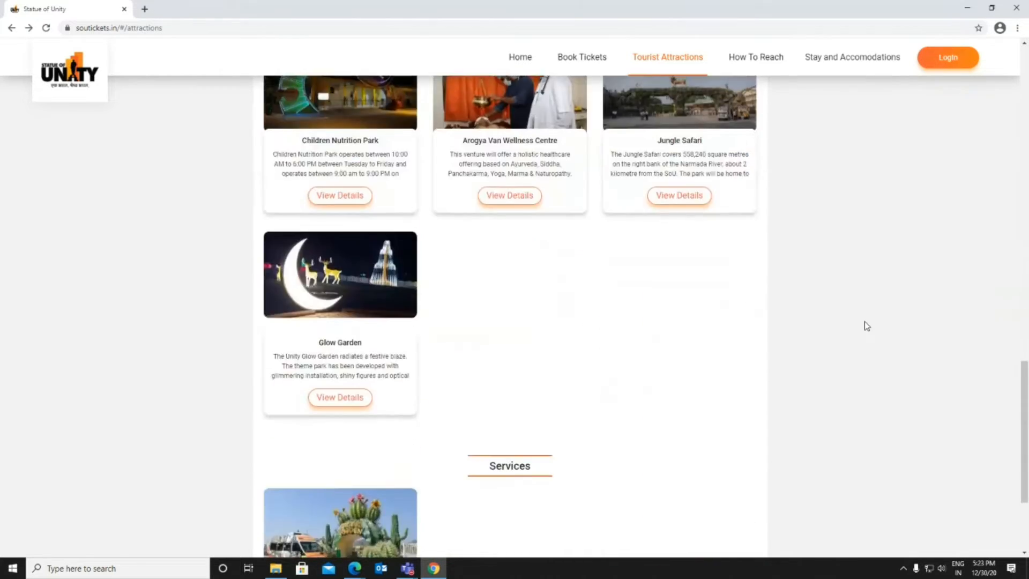
scroll(864, 321, up, 10)
click(690, 328)
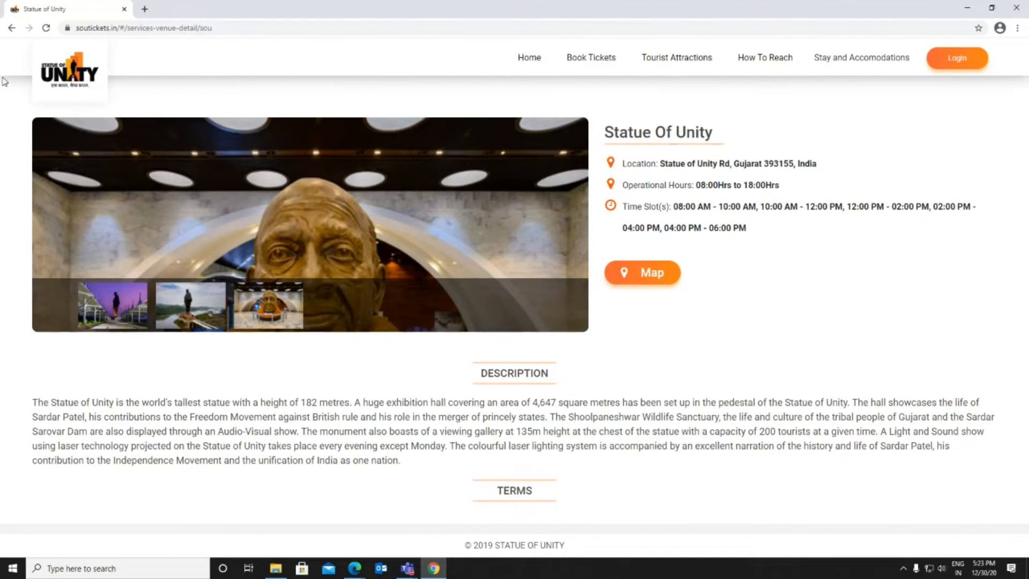
click(12, 27)
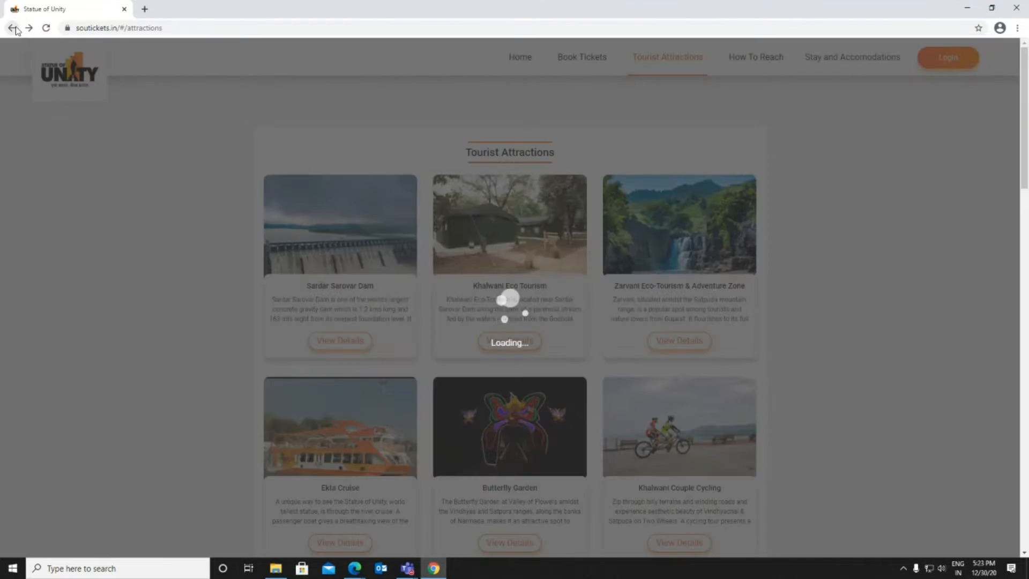
- Open the How To Reach page and examine the table of nearest airports, railway stations and bus stands
click(761, 68)
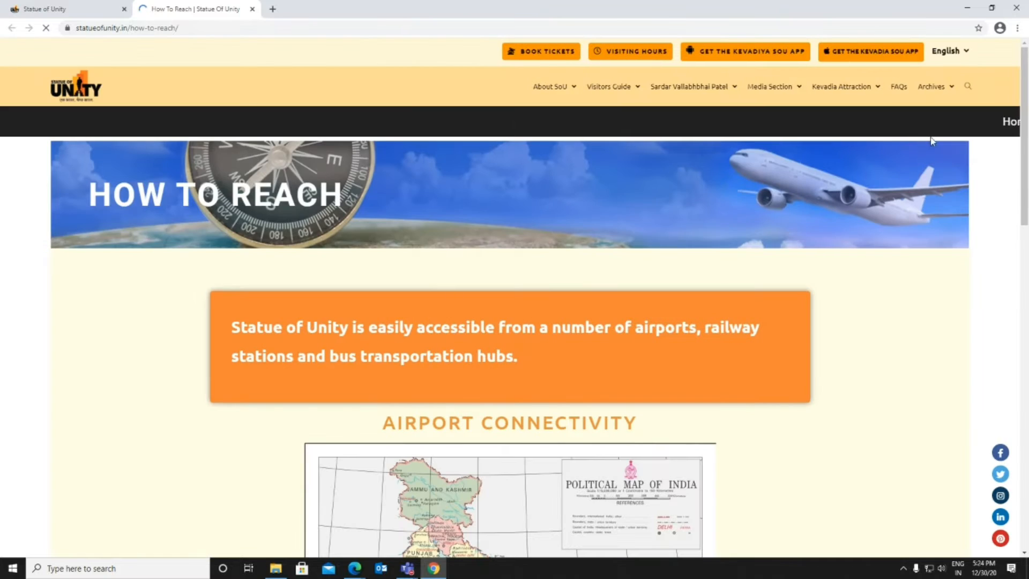
scroll(899, 284, down, 12)
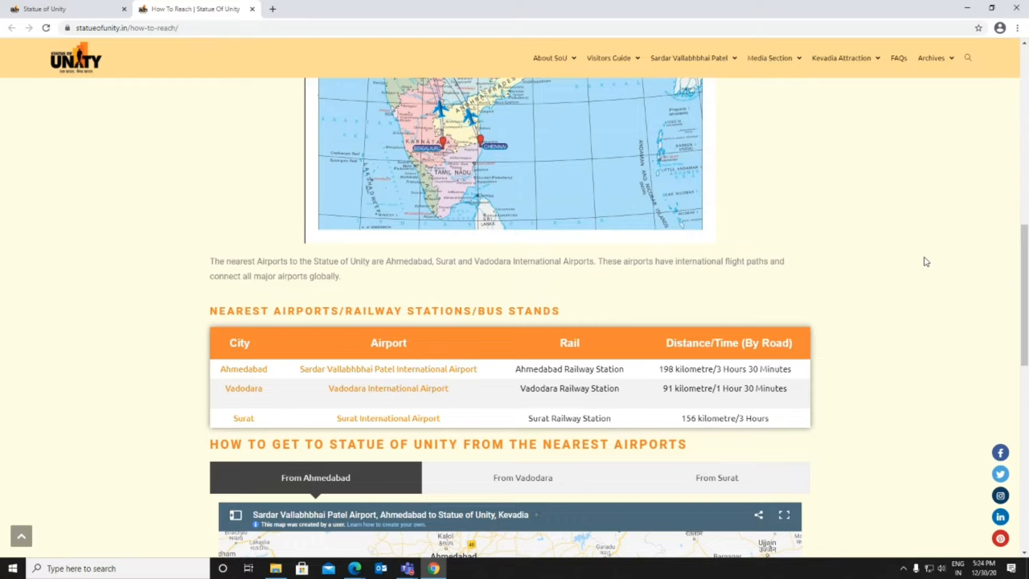
scroll(928, 261, down, 3)
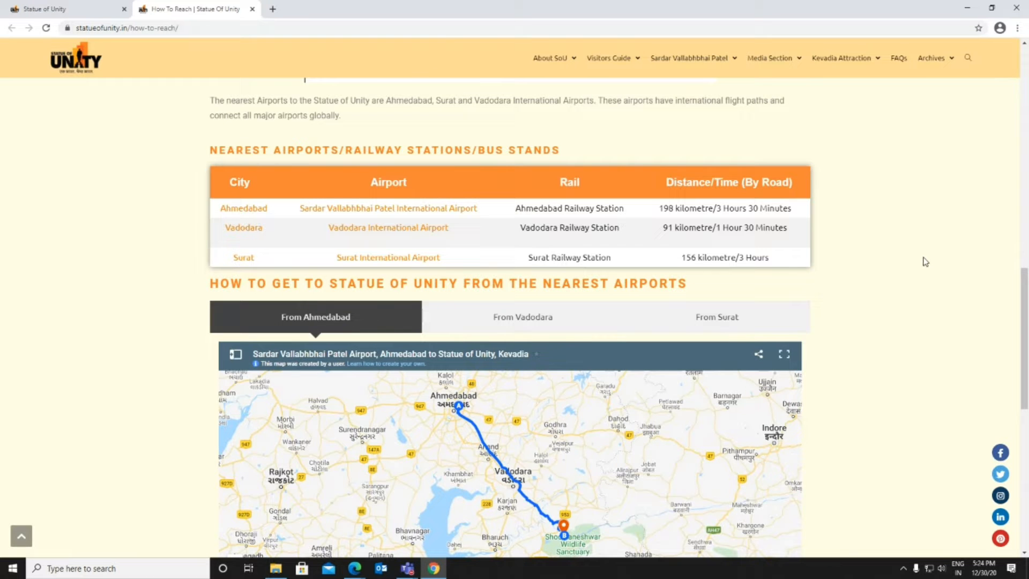
- Compare the airport route maps from Vadodara, Surat and Ahmedabad, and look over the rest of the travel page
scroll(927, 262, down, 3)
click(515, 143)
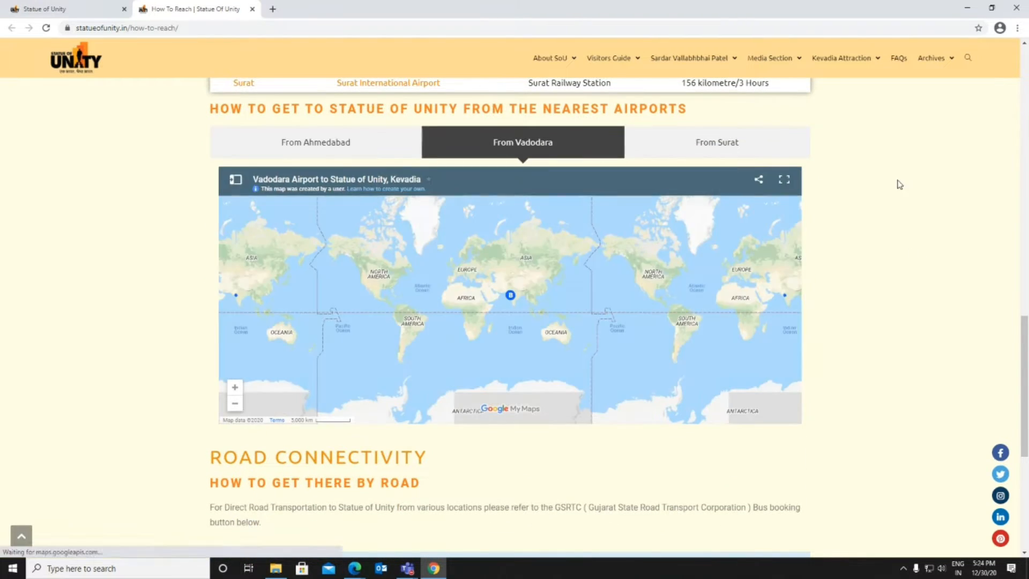
click(774, 151)
click(324, 143)
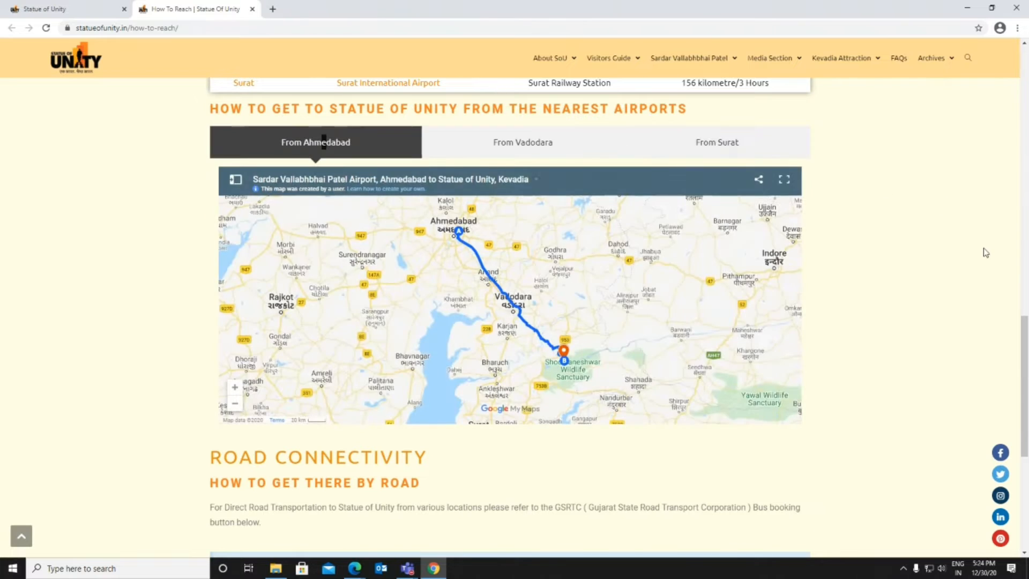
scroll(985, 252, down, 6)
scroll(895, 285, up, 14)
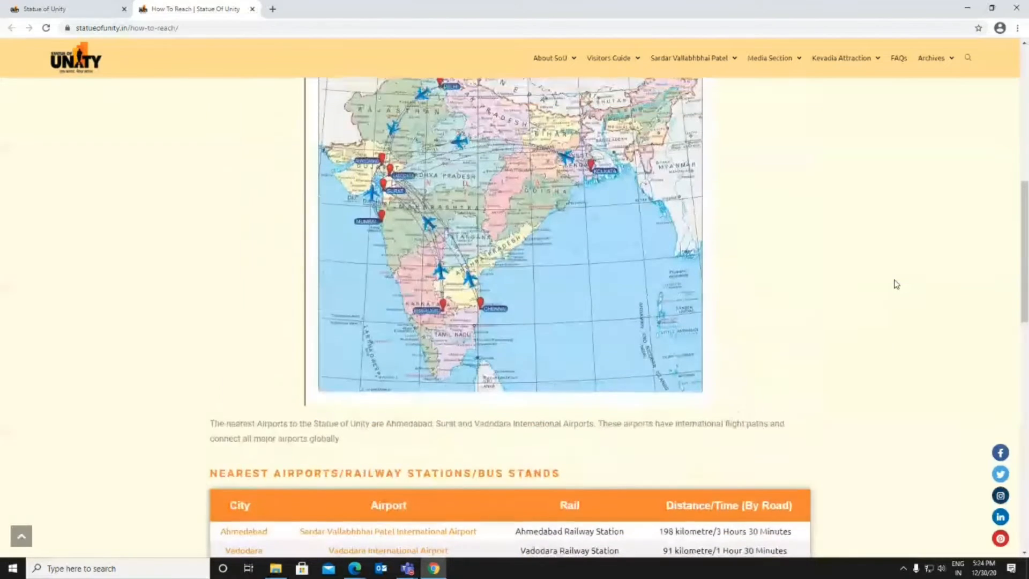
scroll(895, 285, up, 3)
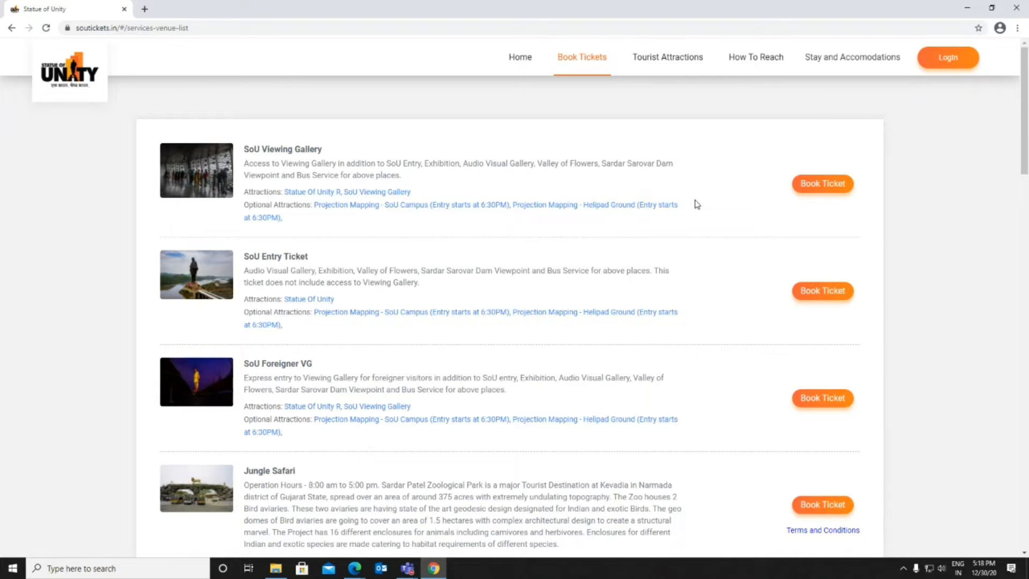
- Look over the available ticket types and start booking the SoU Viewing Gallery ticket, logging in to proceed
scroll(697, 205, down, 1)
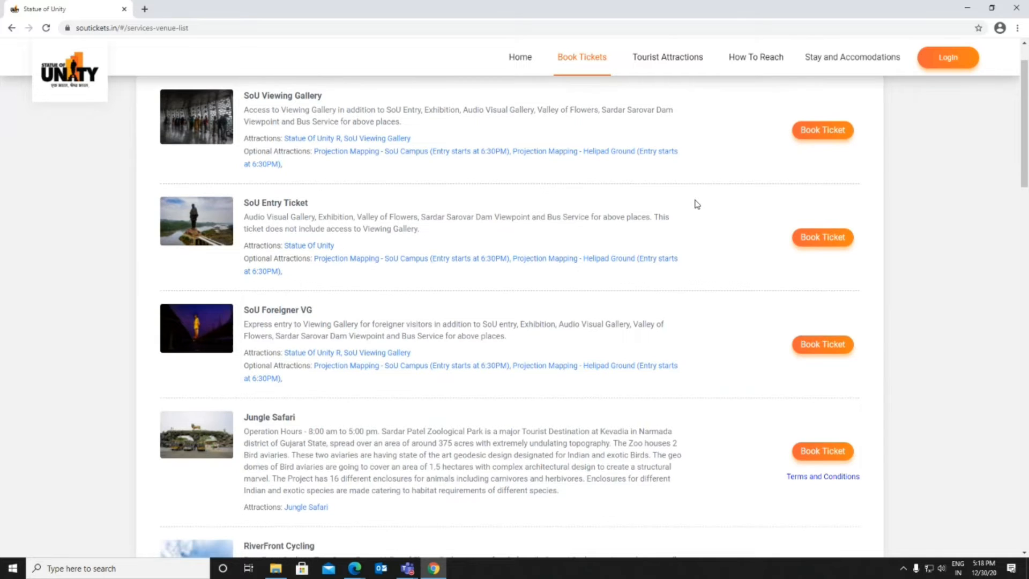
scroll(697, 204, down, 1)
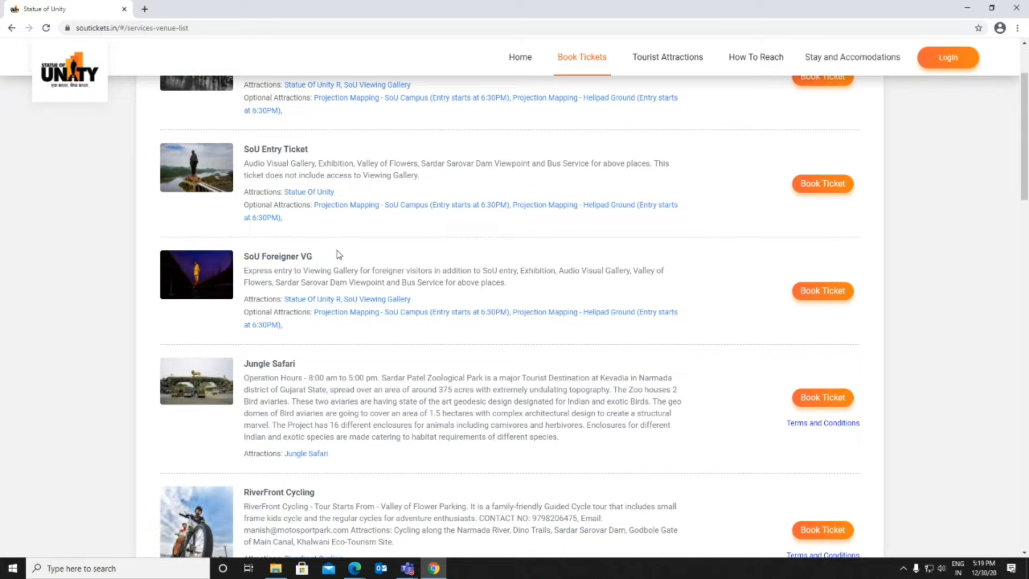
scroll(437, 268, down, 1)
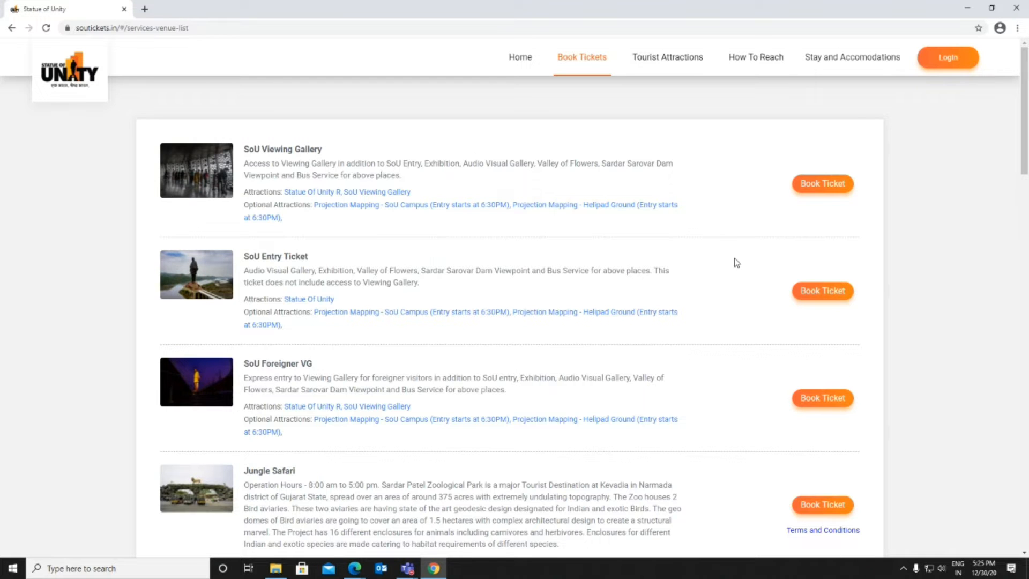
click(815, 184)
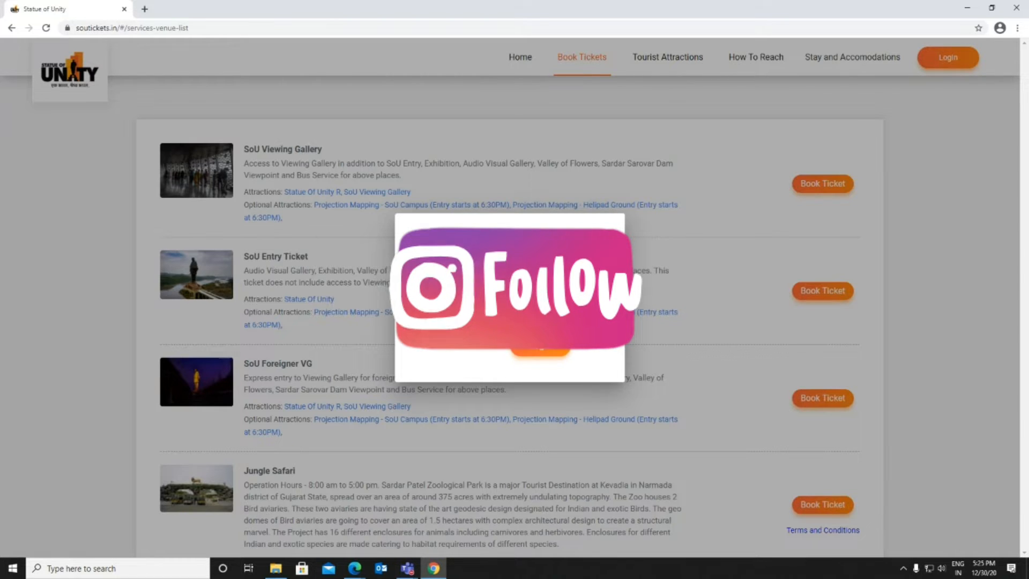
key(Return)
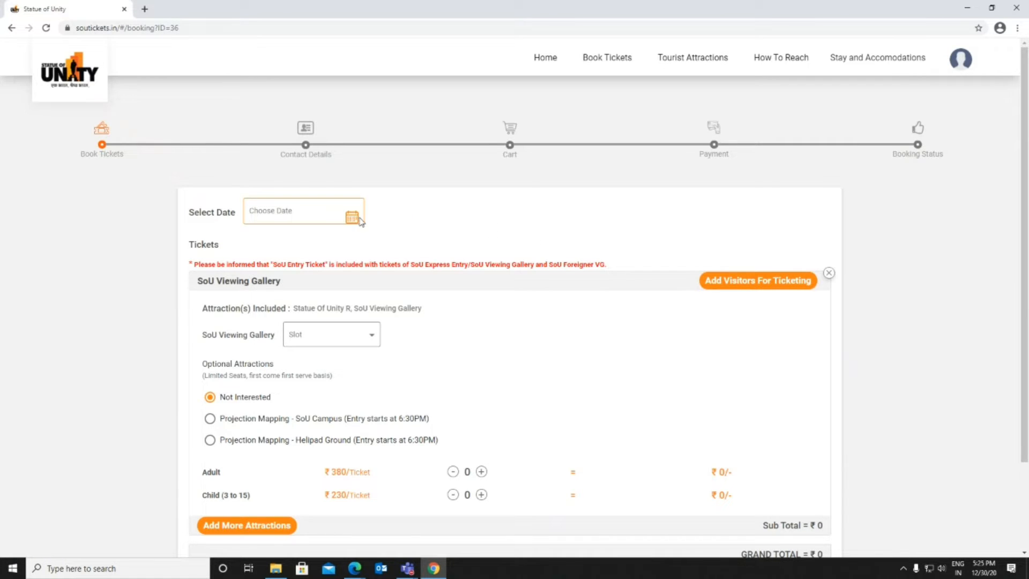
- Set the visit date to 3 January 2021
click(353, 217)
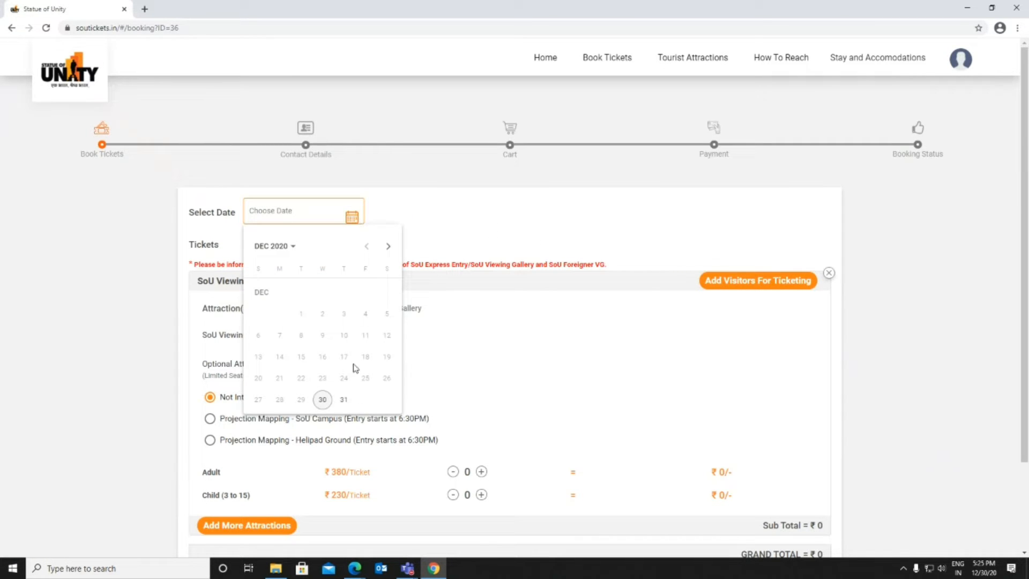
click(389, 248)
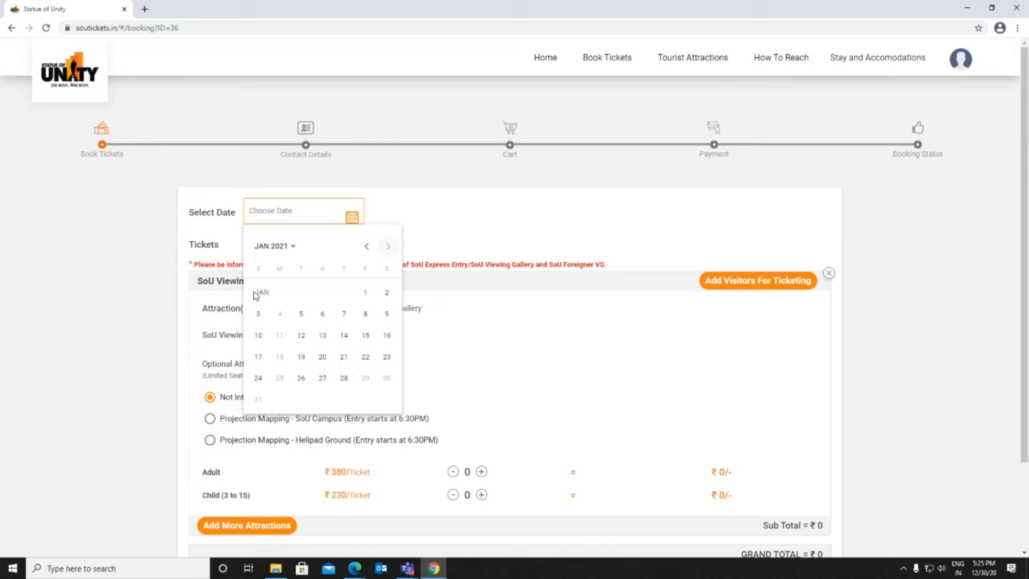
click(366, 292)
click(352, 217)
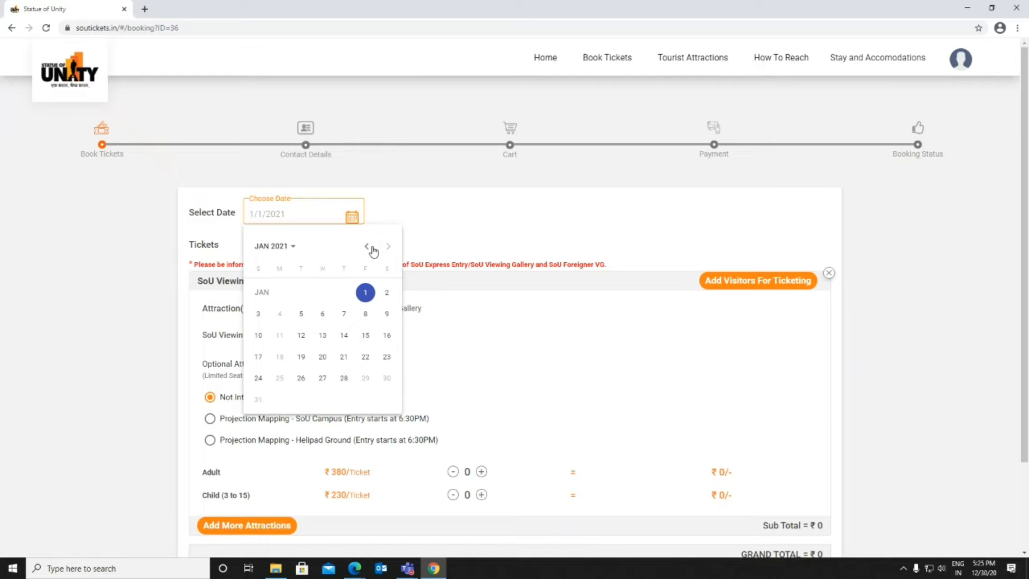
click(259, 313)
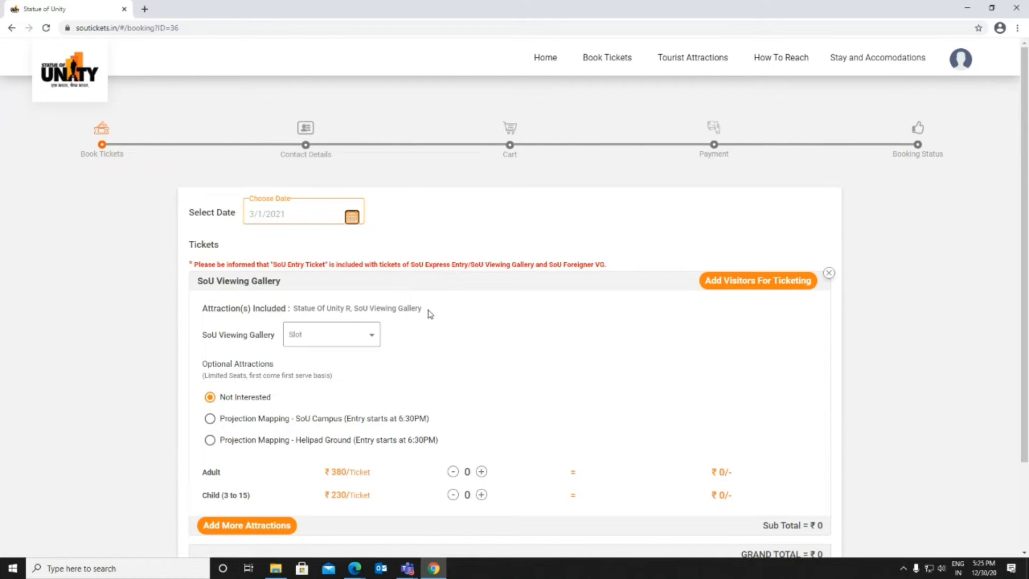
- Choose the 16:00-18:00 slot for the SoU Viewing Gallery
scroll(407, 300, down, 1)
click(372, 281)
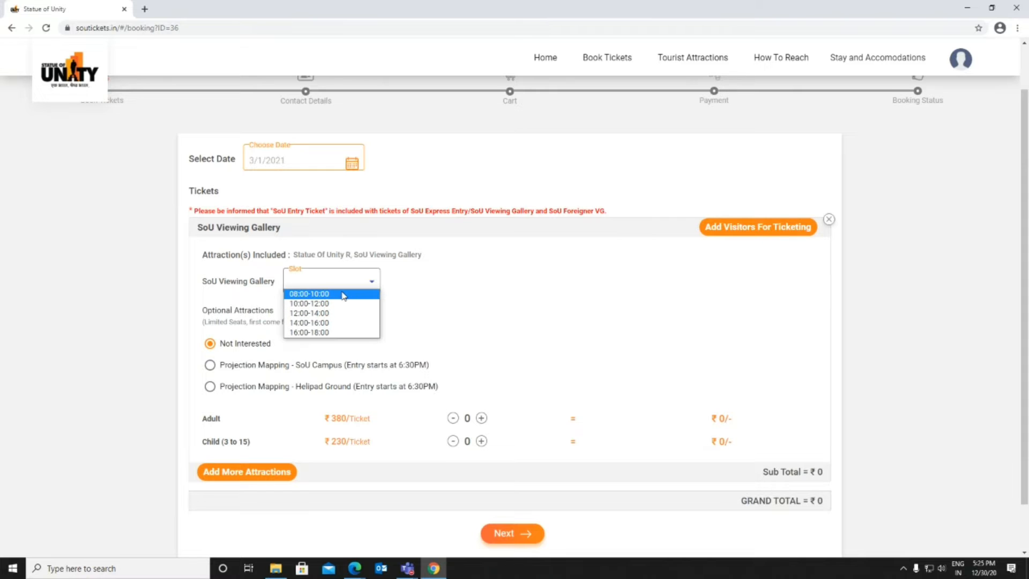
click(345, 333)
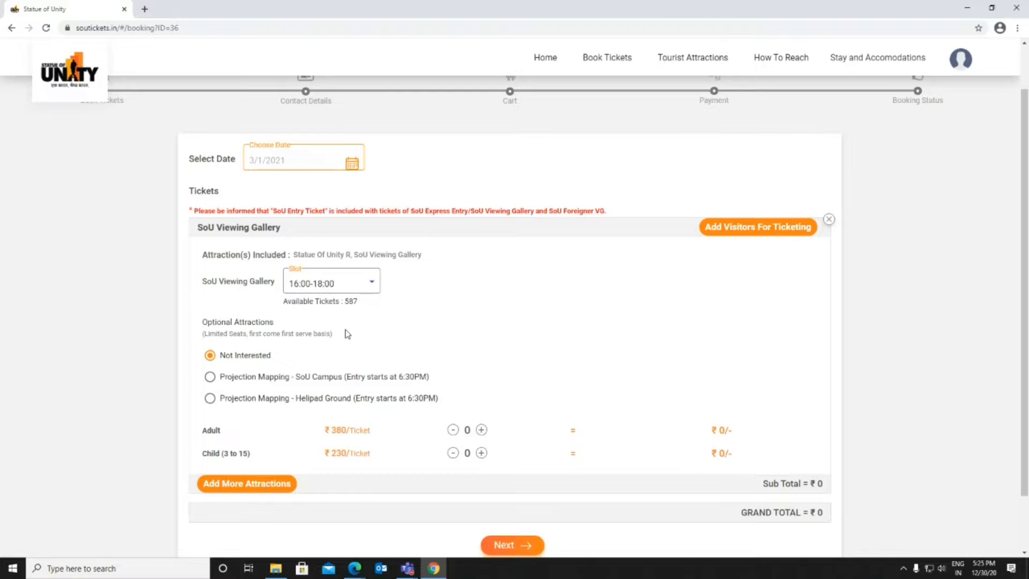
- Try to book the SoU Campus Projection Mapping in the 18:30-19:30 slot, with one adult Viewing Gallery ticket
scroll(346, 330, down, 1)
click(291, 324)
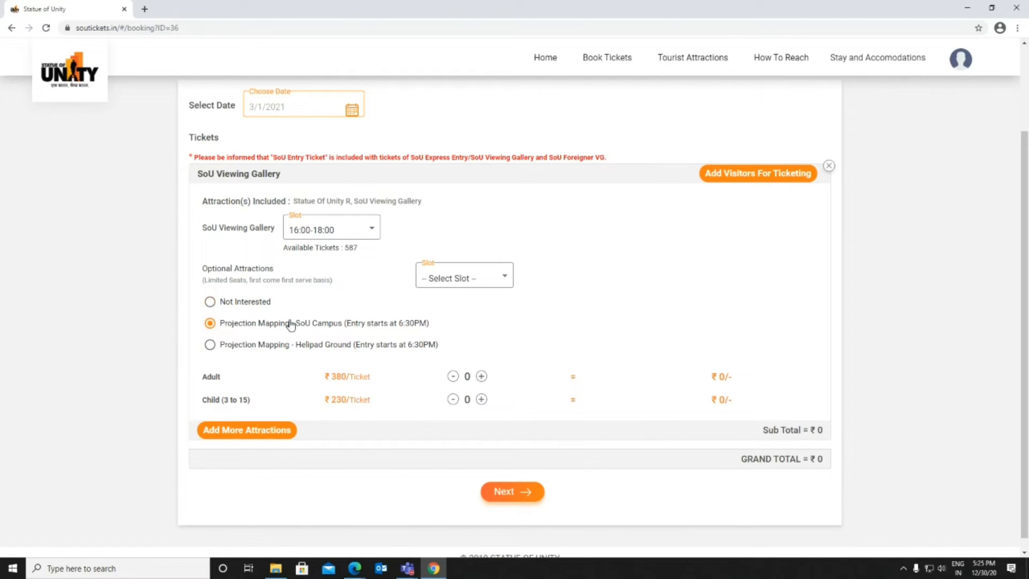
click(485, 280)
click(485, 292)
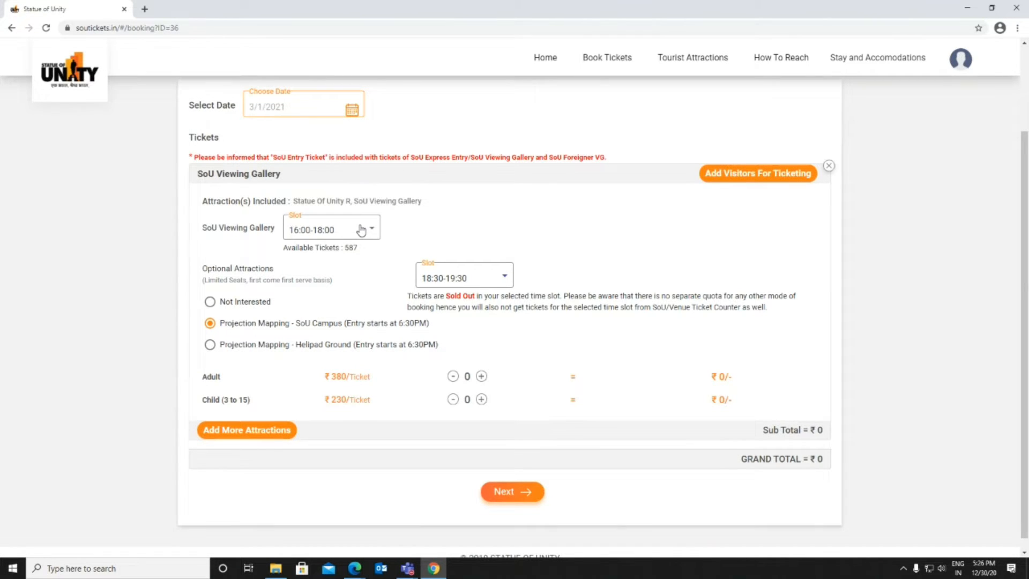
scroll(616, 343, down, 1)
click(481, 364)
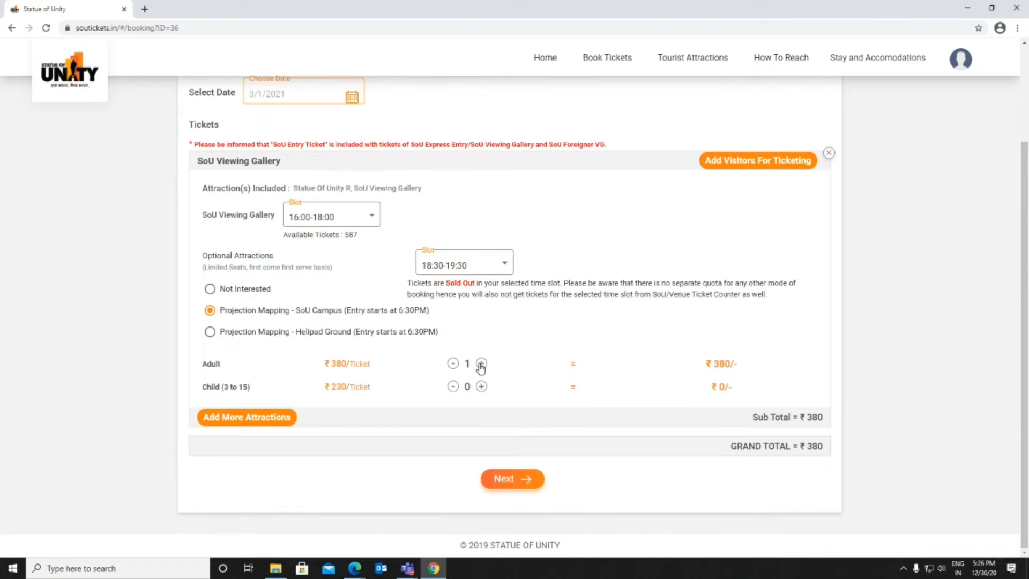
- Change the SoU Viewing Gallery slot to 10:00-12:00 and try to continue with the booking
click(340, 217)
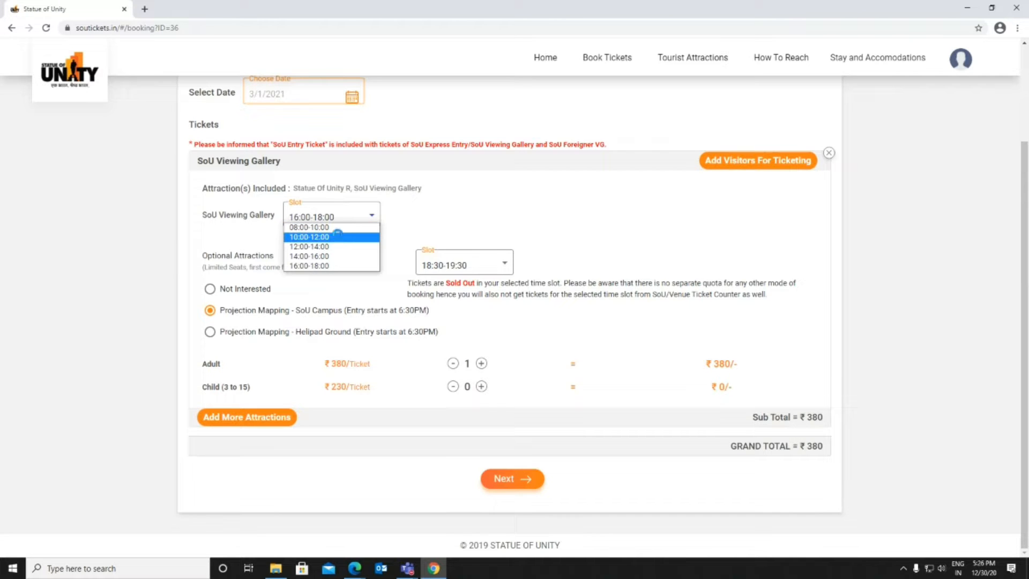
click(337, 236)
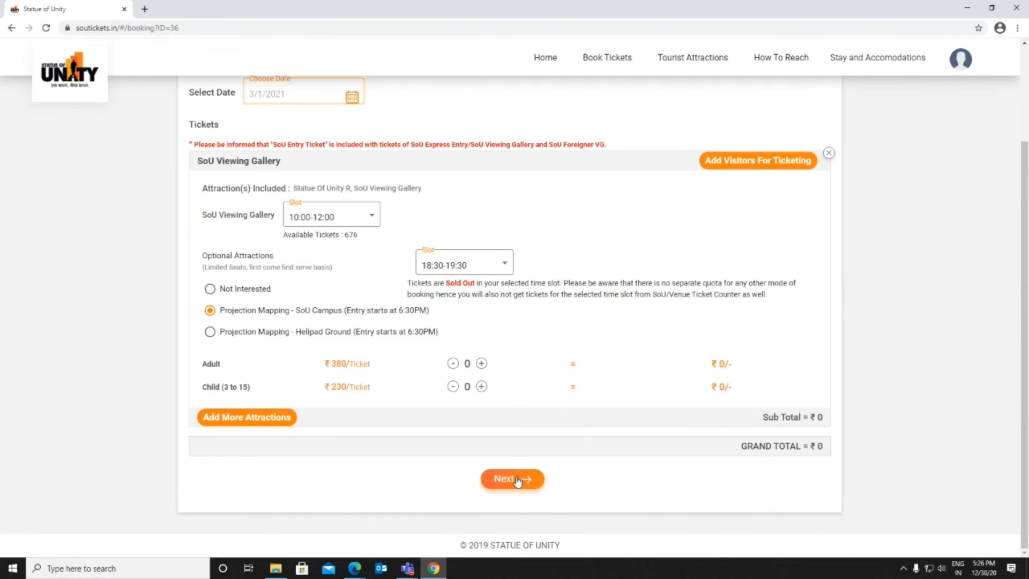
click(517, 480)
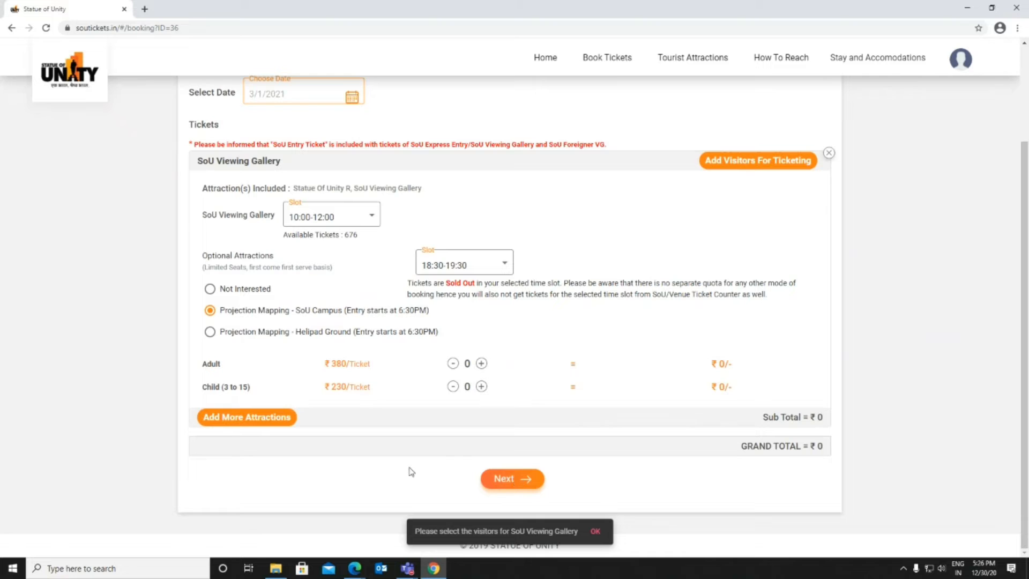
- Decline the optional Projection Mapping attractions and set one adult ticket for the SoU Viewing Gallery, staying on the ticket selection page
click(227, 293)
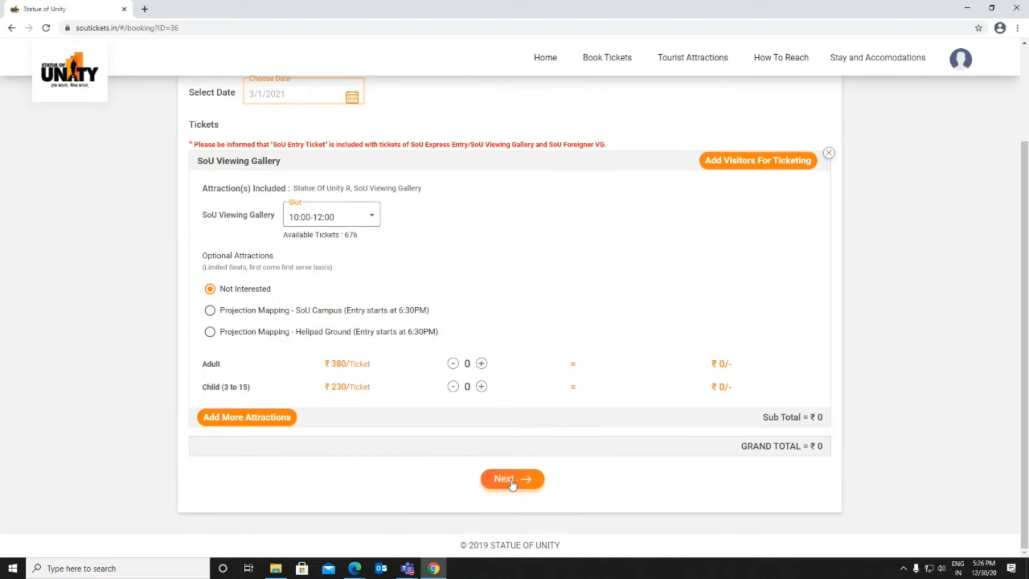
click(481, 364)
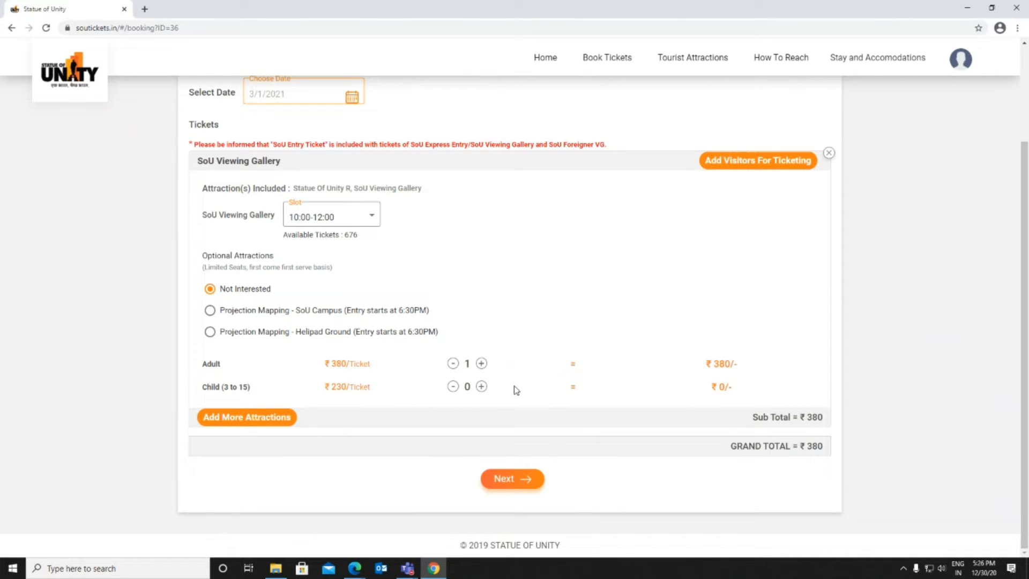
click(516, 479)
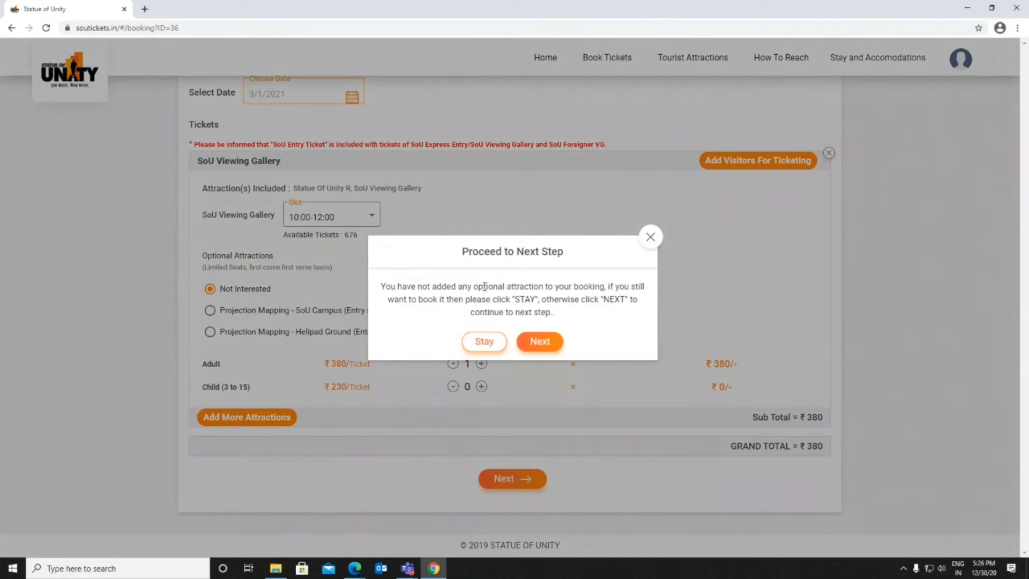
click(651, 237)
- Add all the other listed attraction tickets to the booking, from SoU Entry Ticket through Arogya Van
click(244, 423)
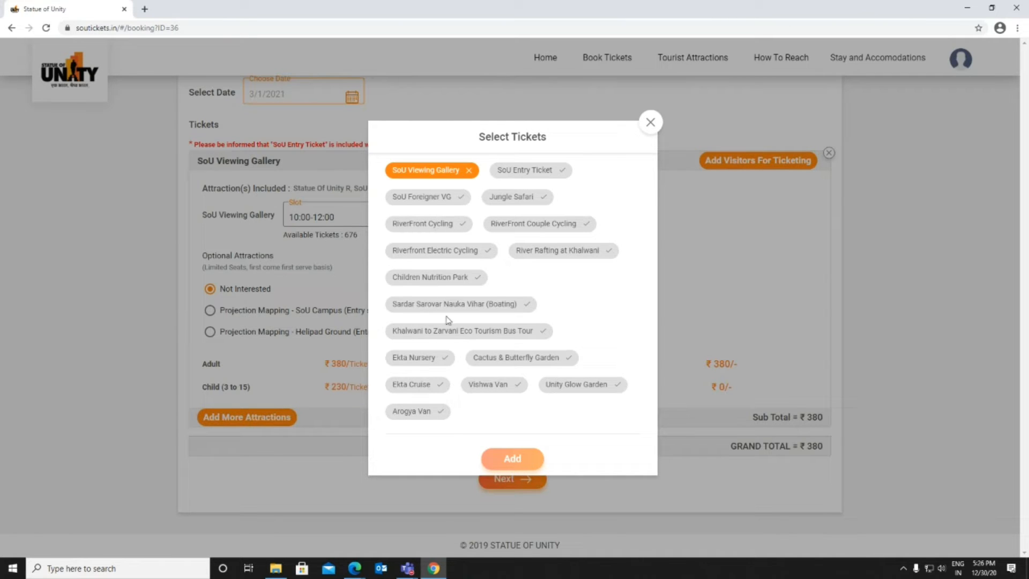
click(532, 171)
click(504, 198)
click(450, 206)
click(434, 225)
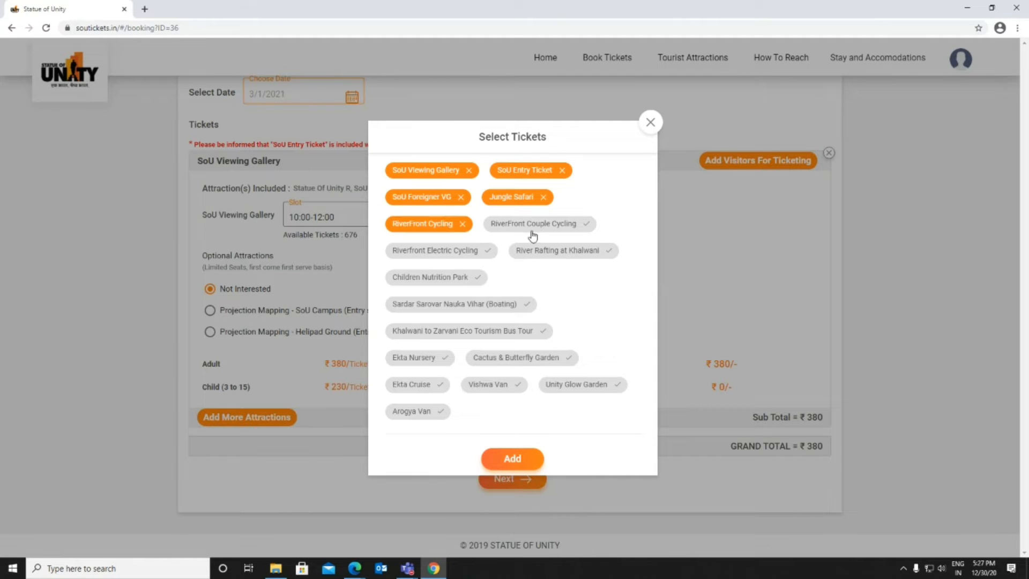
click(533, 228)
click(472, 252)
click(536, 252)
click(471, 279)
click(488, 306)
click(456, 333)
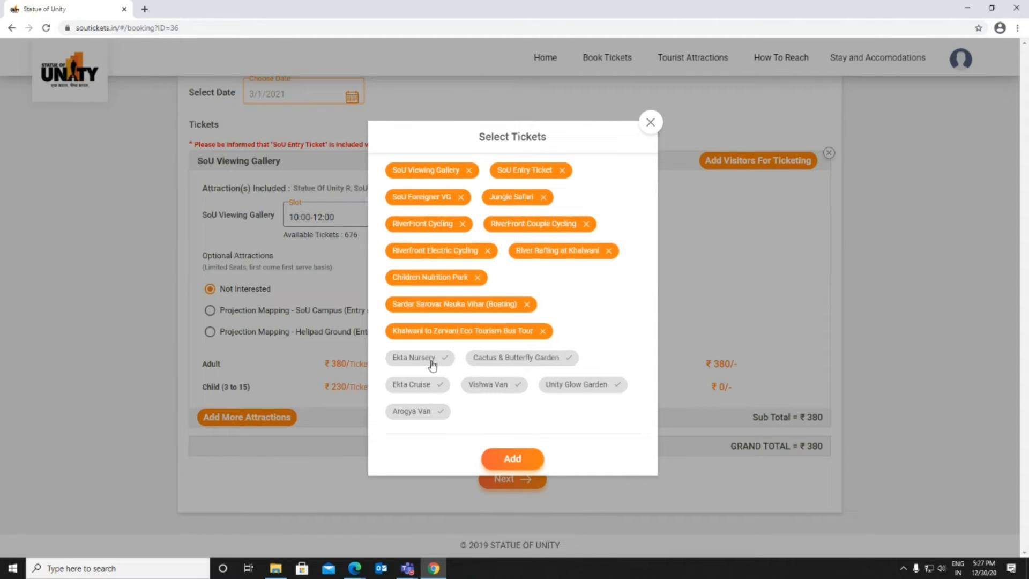
click(429, 359)
click(475, 359)
click(426, 386)
click(500, 397)
click(576, 385)
click(414, 412)
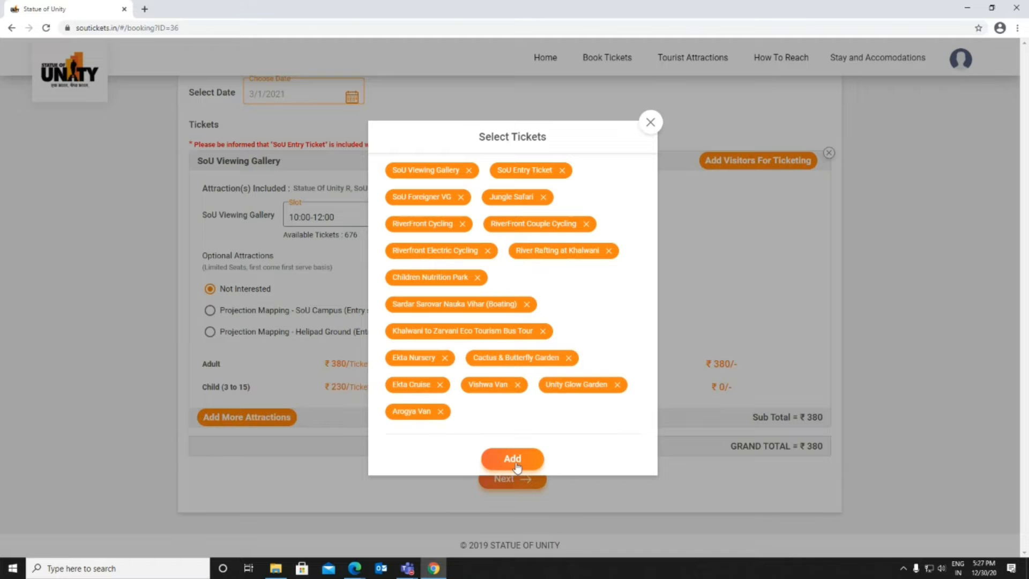
click(513, 460)
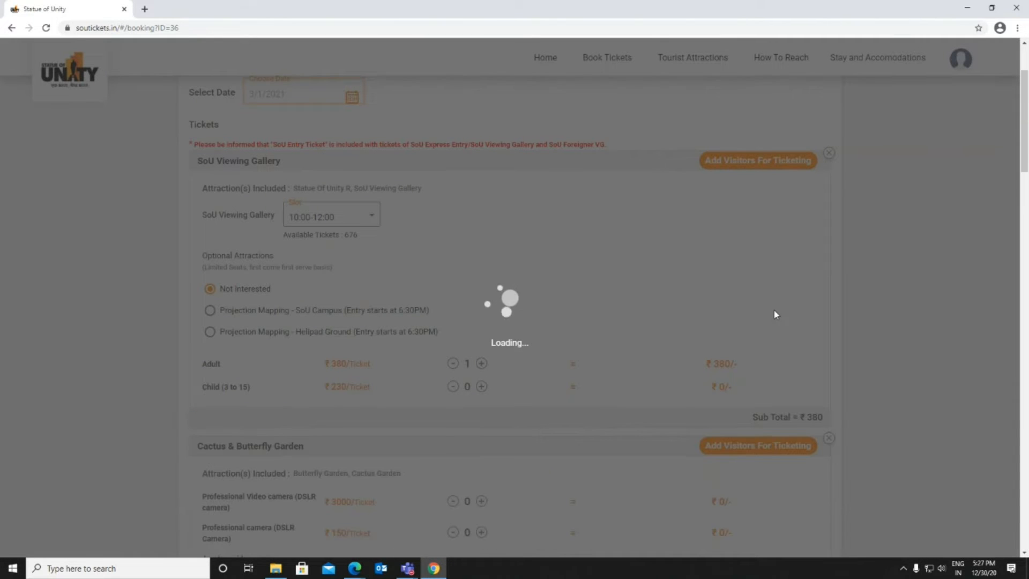
- Set one adult ticket for the Cactus & Butterfly Garden
scroll(728, 284, down, 3)
scroll(727, 285, down, 2)
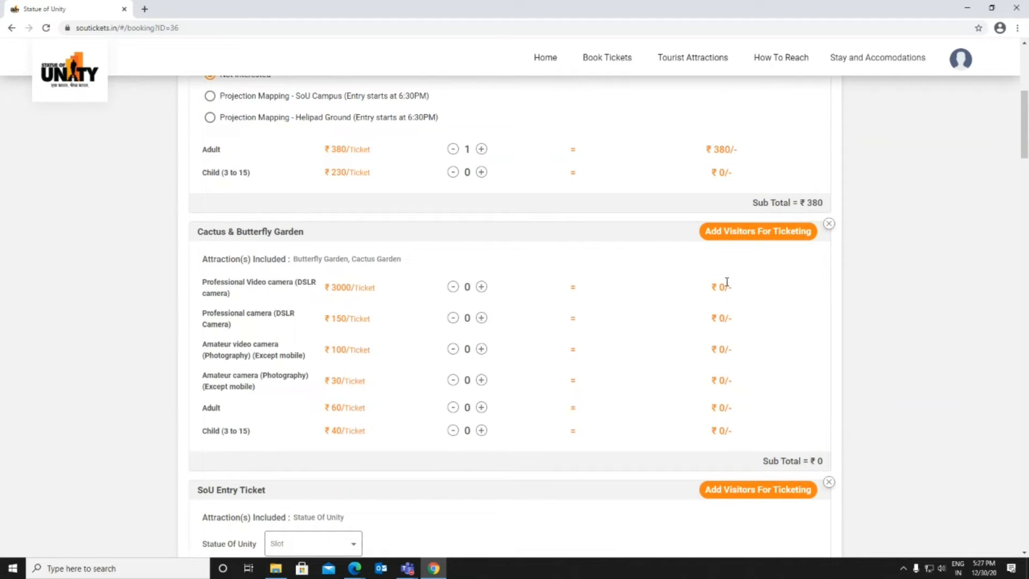
click(481, 407)
- Remove the SoU Entry Ticket and SoU Foreigner VG from the booking
scroll(526, 379, down, 1)
scroll(528, 379, down, 4)
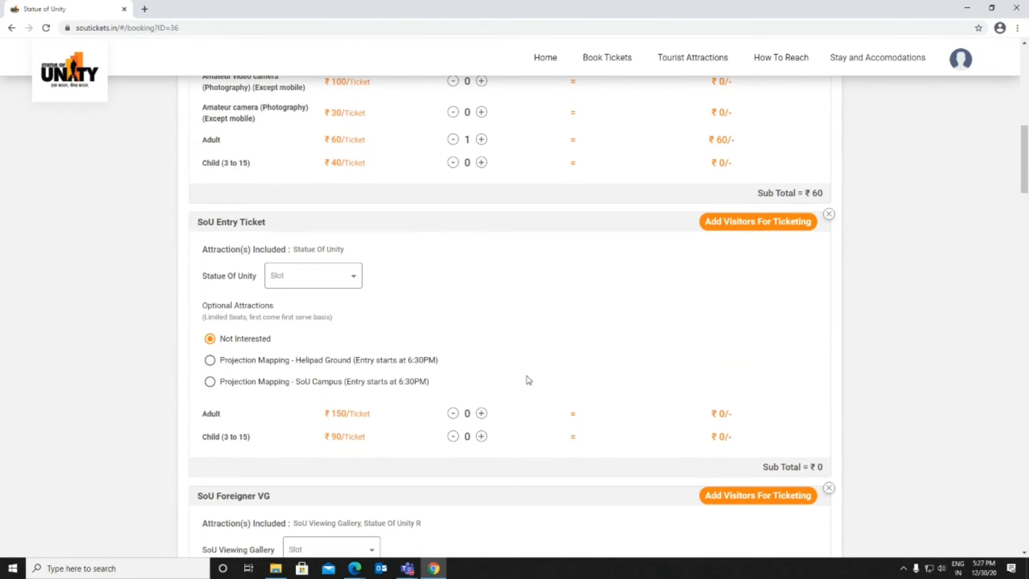
click(829, 215)
click(830, 215)
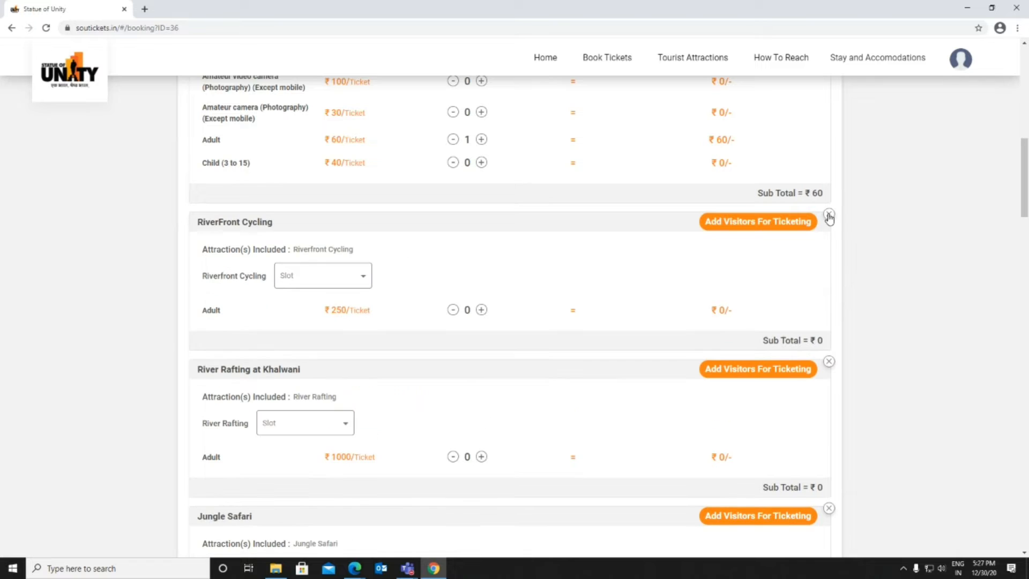
- Examine the available time slots for RiverFront Cycling and River Rafting at Khalwani, and look over the Jungle Safari ticket types
click(357, 276)
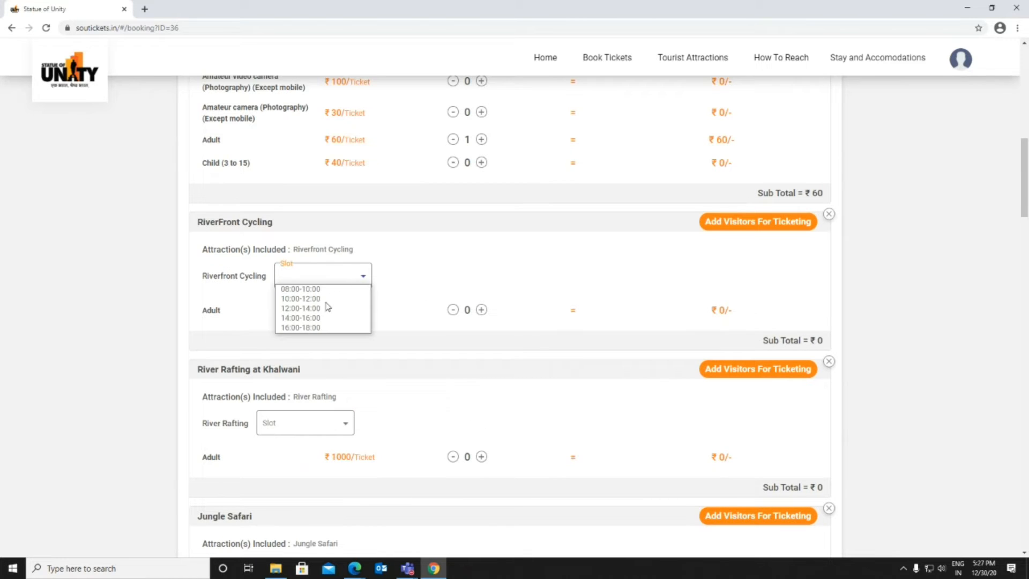
click(494, 243)
click(362, 285)
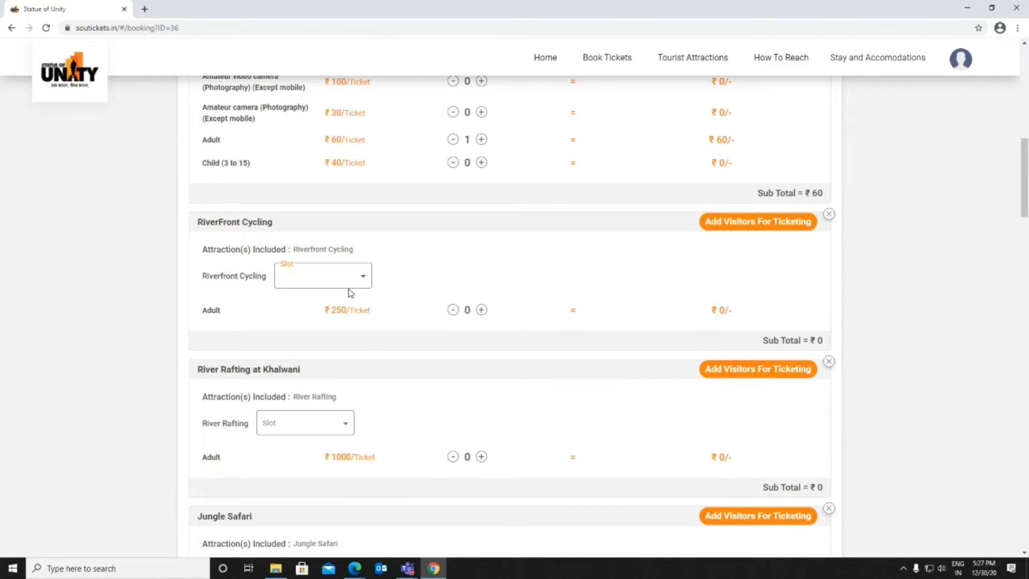
scroll(547, 292, down, 2)
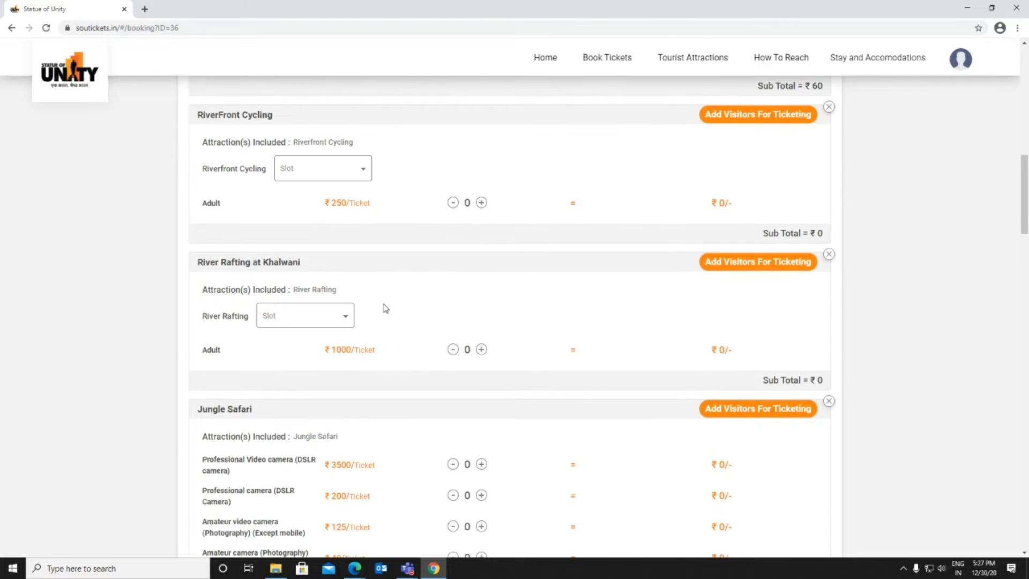
scroll(487, 322, down, 2)
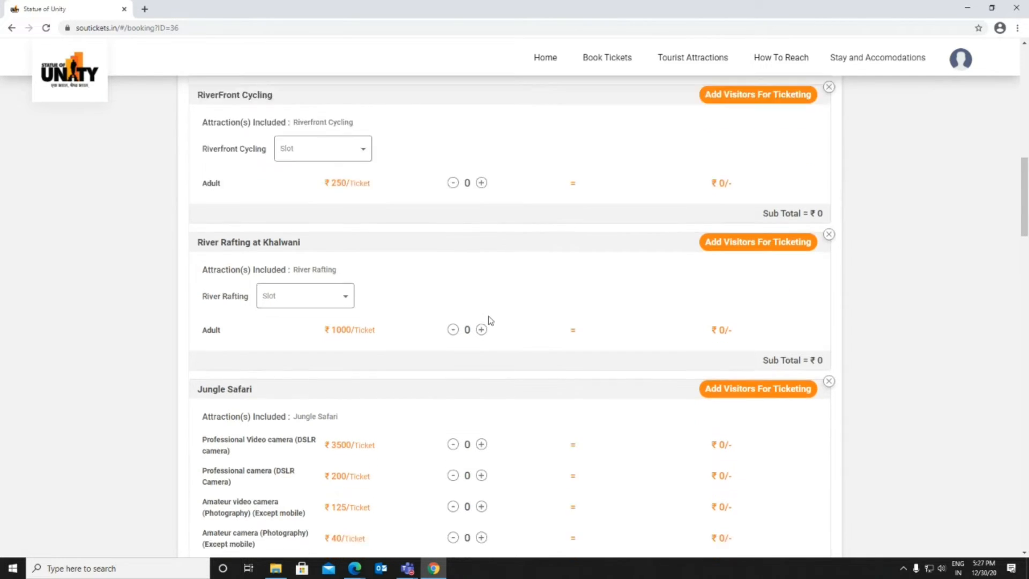
click(346, 215)
click(365, 223)
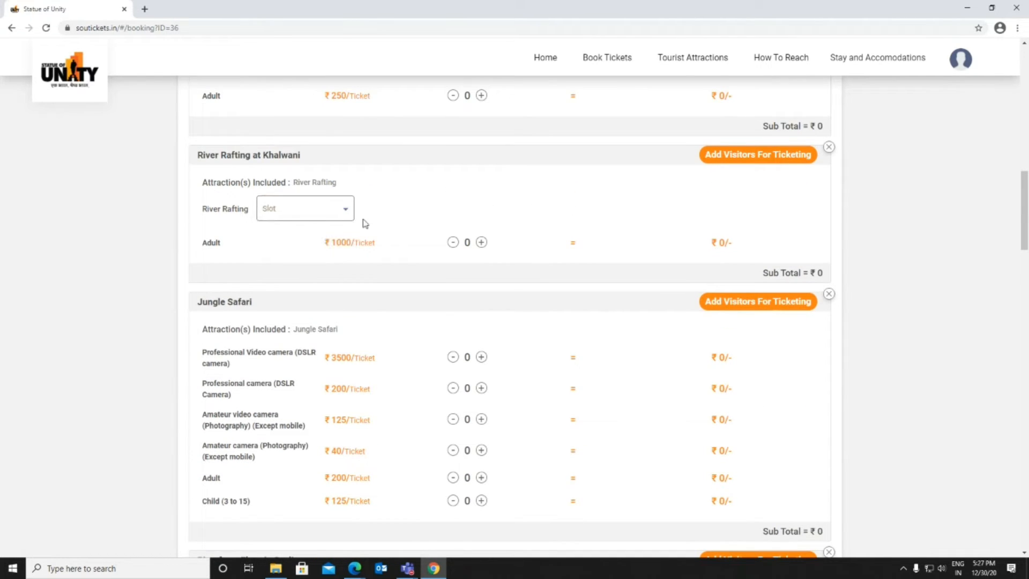
click(332, 214)
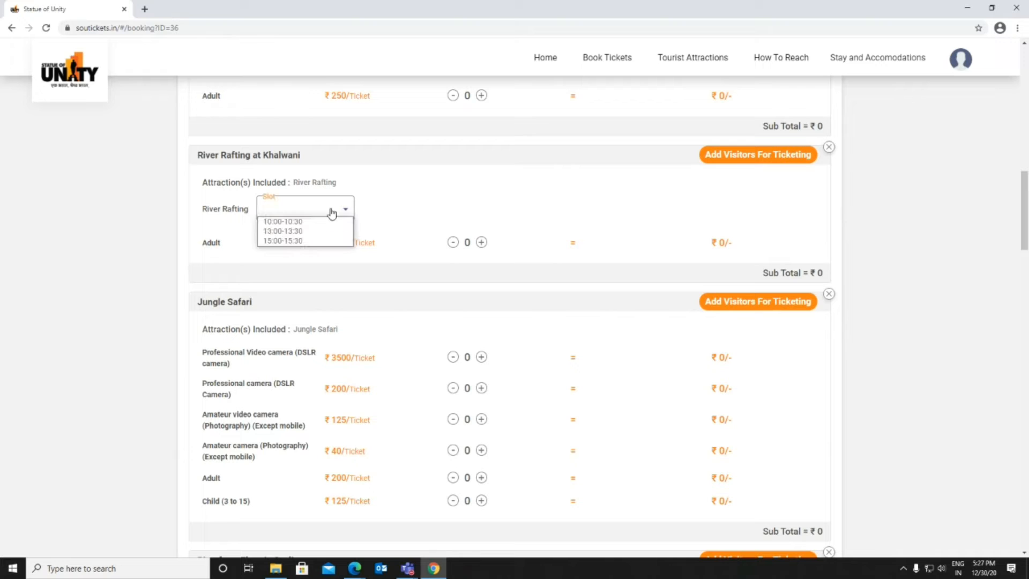
click(512, 210)
scroll(561, 210, down, 2)
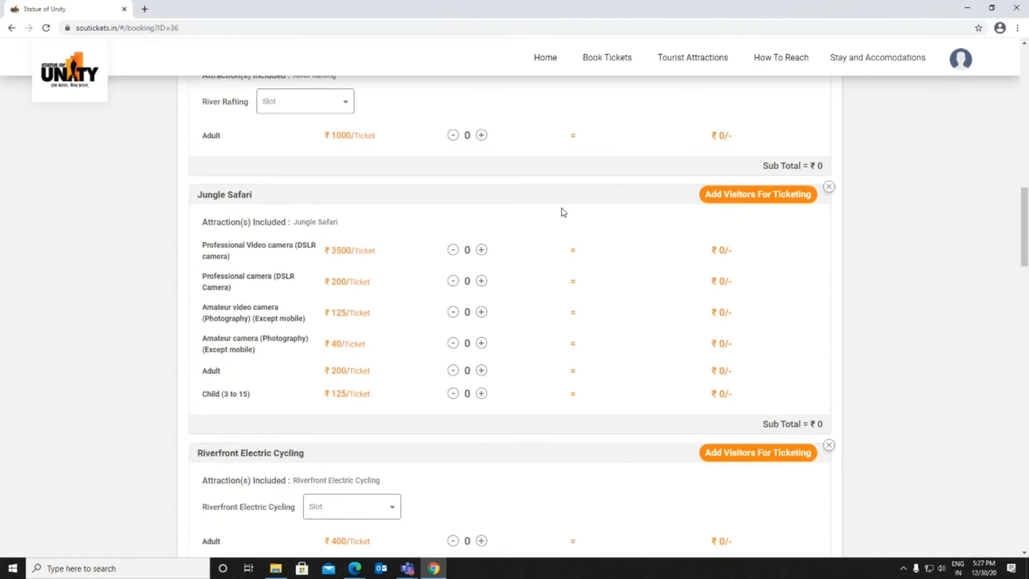
- Examine the available time slots for Riverfront Electric Cycling
scroll(543, 379, down, 2)
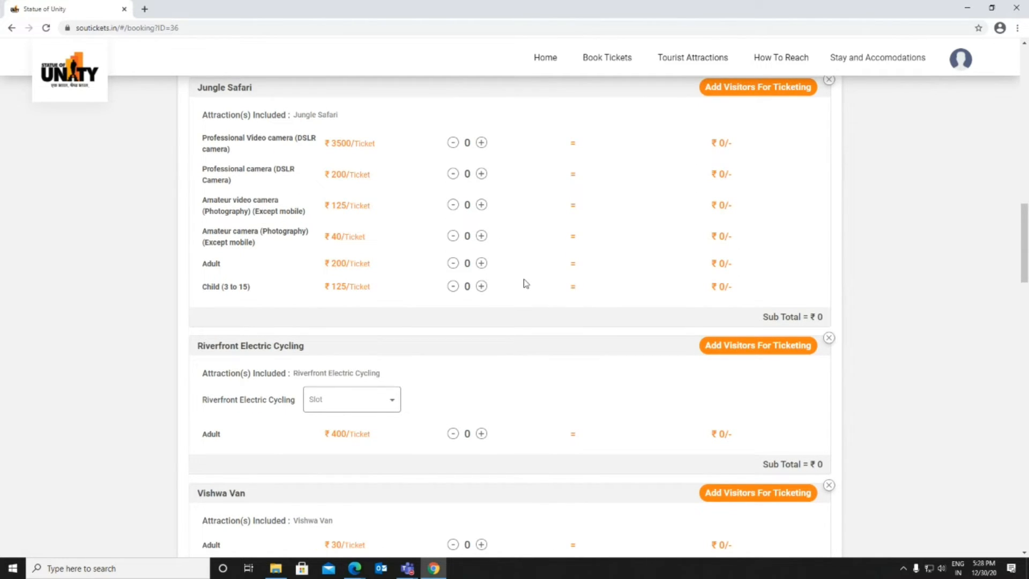
scroll(524, 282, down, 4)
click(384, 187)
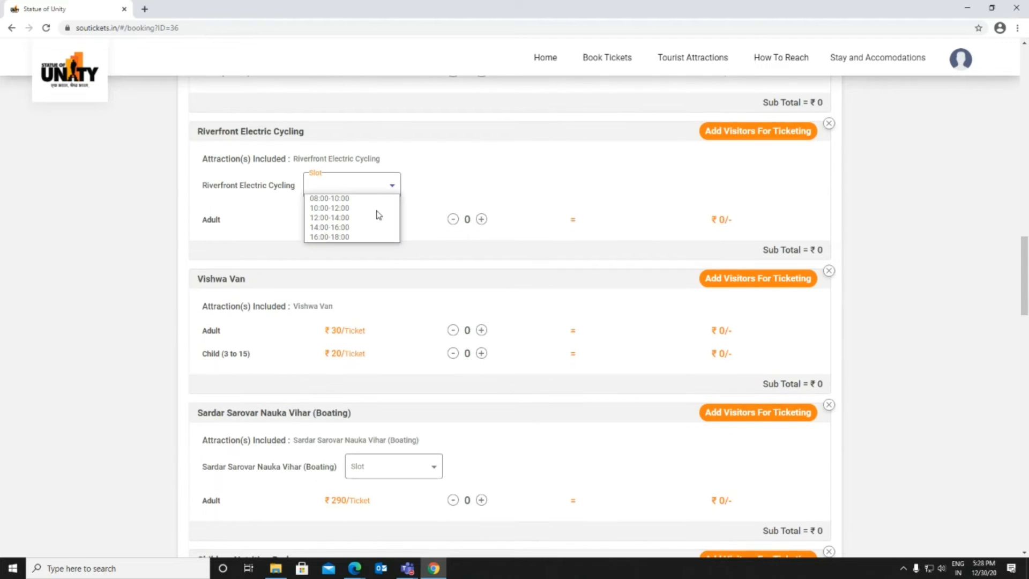
click(513, 191)
click(481, 220)
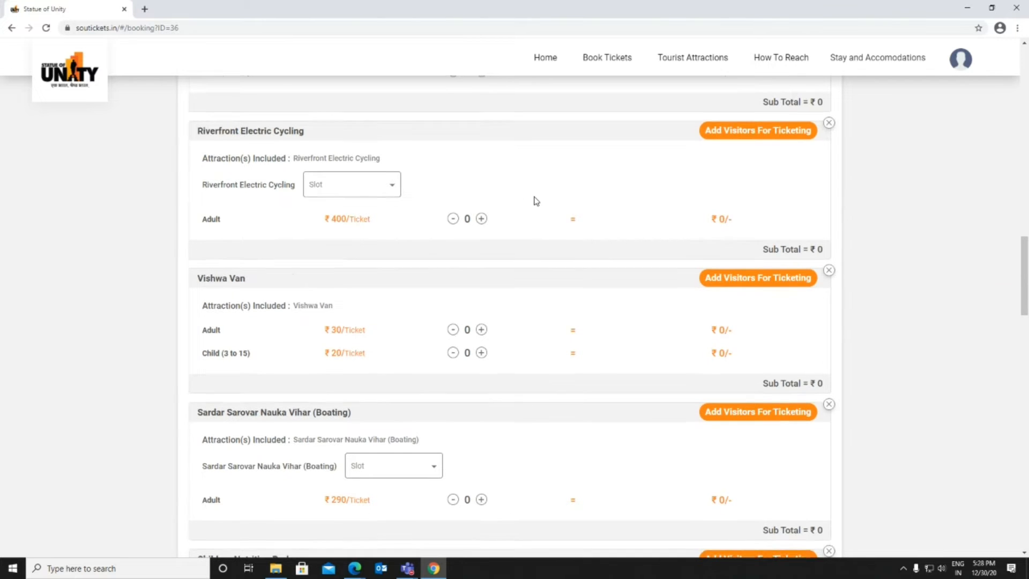
- Check ticket availability for Sardar Sarovar Nauka Vihar (Boating) in the 11:45-12:30 and 09:30-10:15 slots
scroll(535, 200, down, 2)
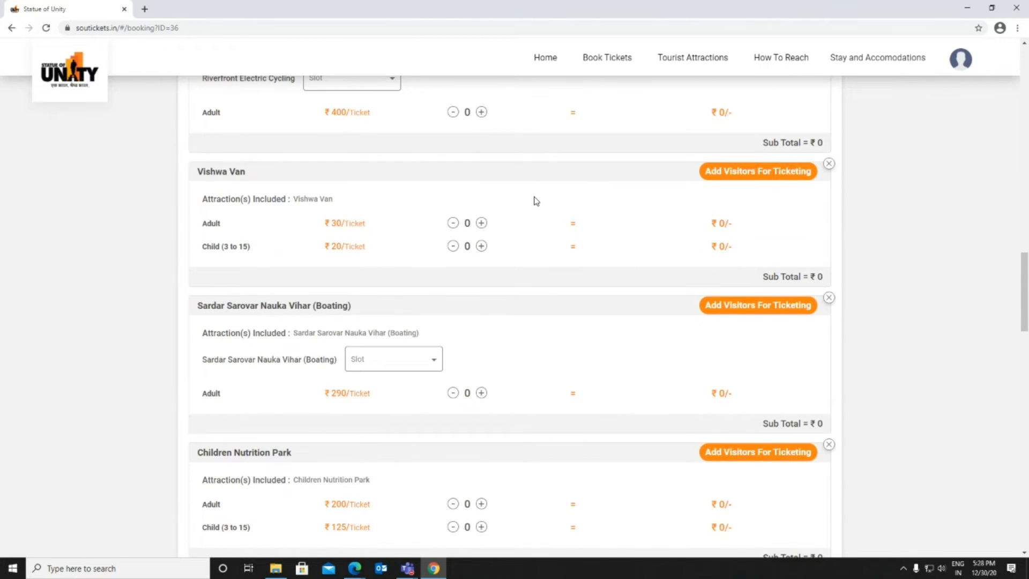
scroll(535, 201, down, 1)
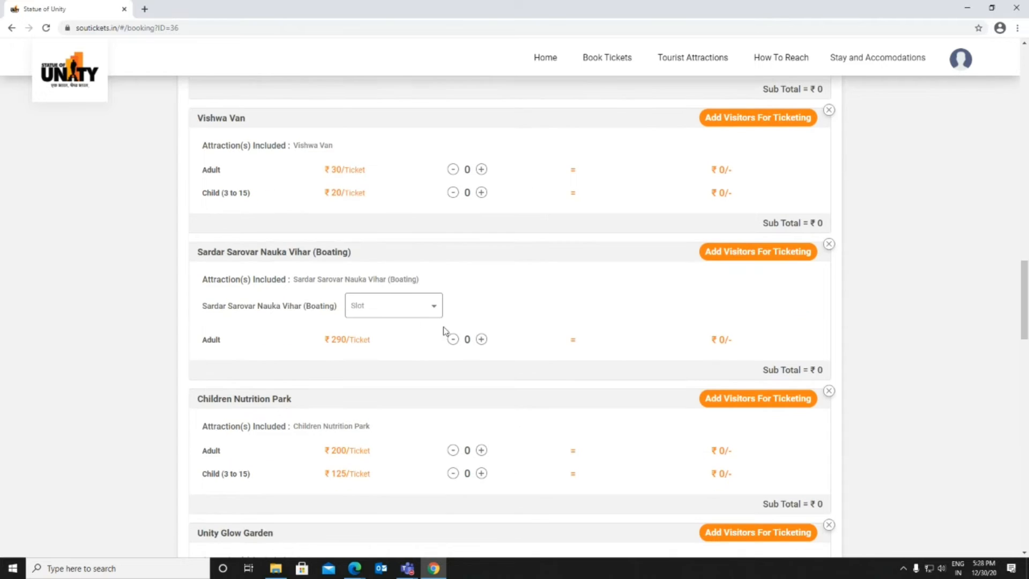
click(424, 307)
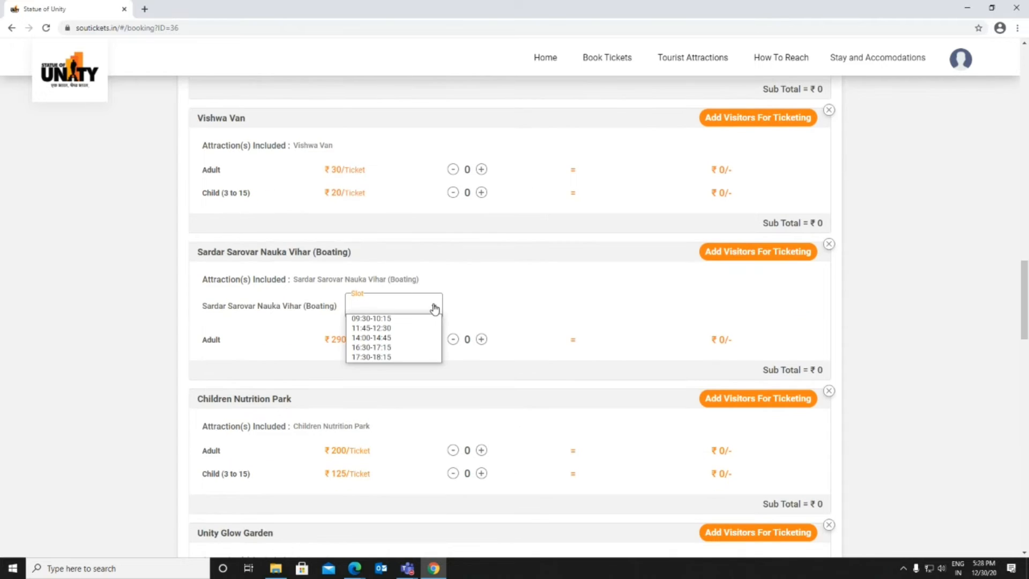
click(402, 327)
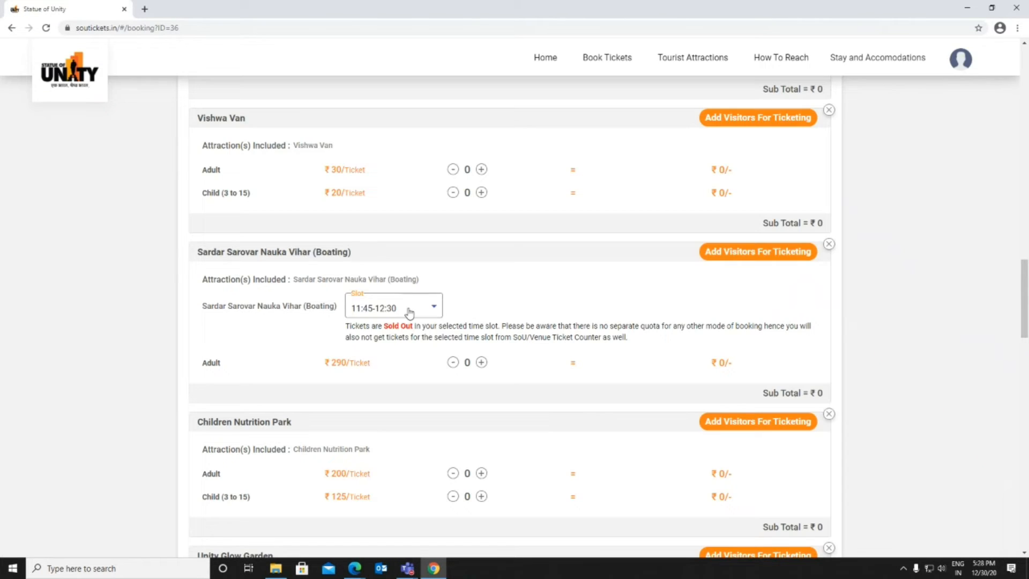
click(408, 314)
click(392, 320)
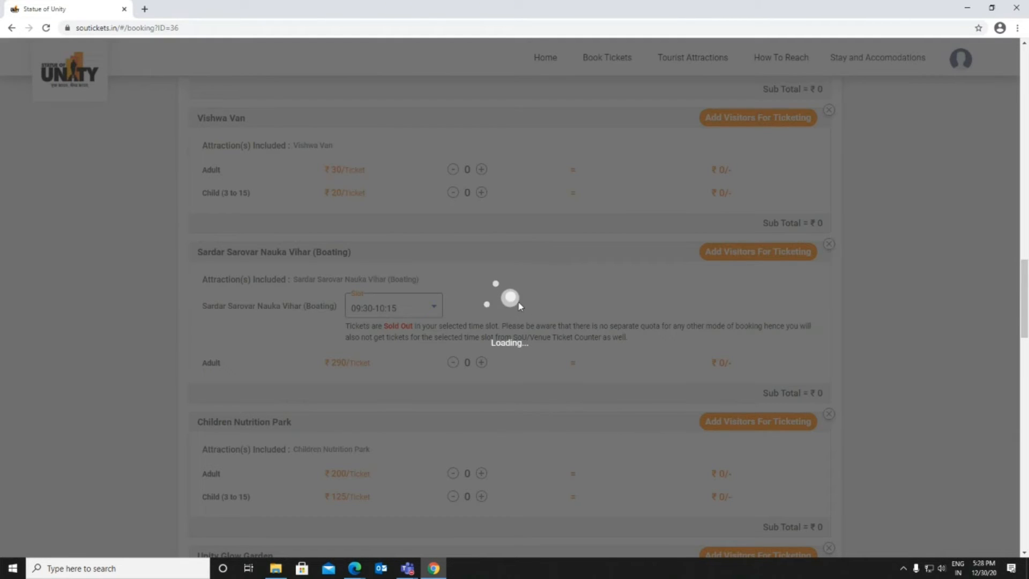
- Look over the ticket types and prices of the remaining attractions, from Children Nutrition Park through Ekta Nursery
scroll(539, 305, down, 3)
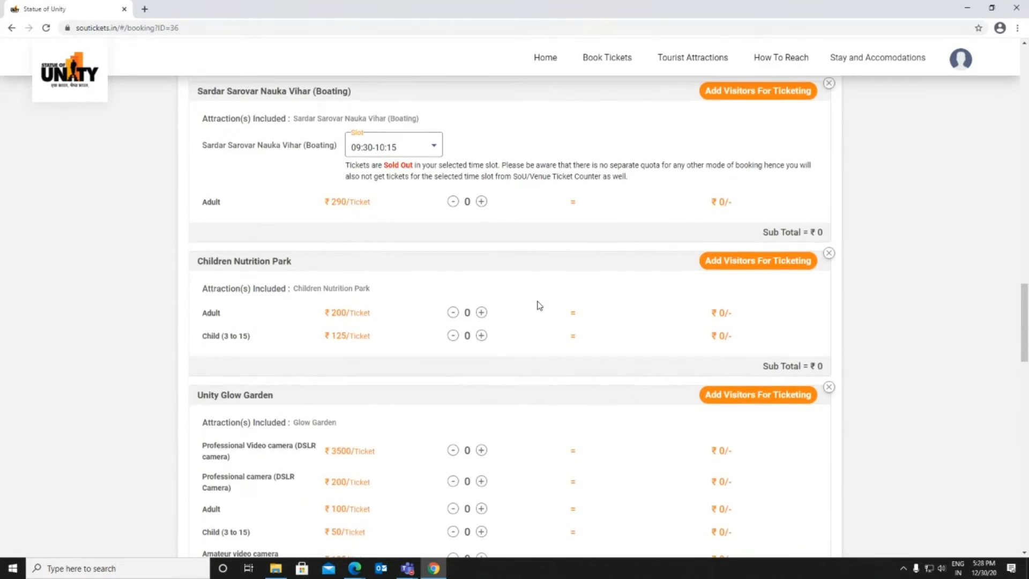
scroll(538, 304, down, 3)
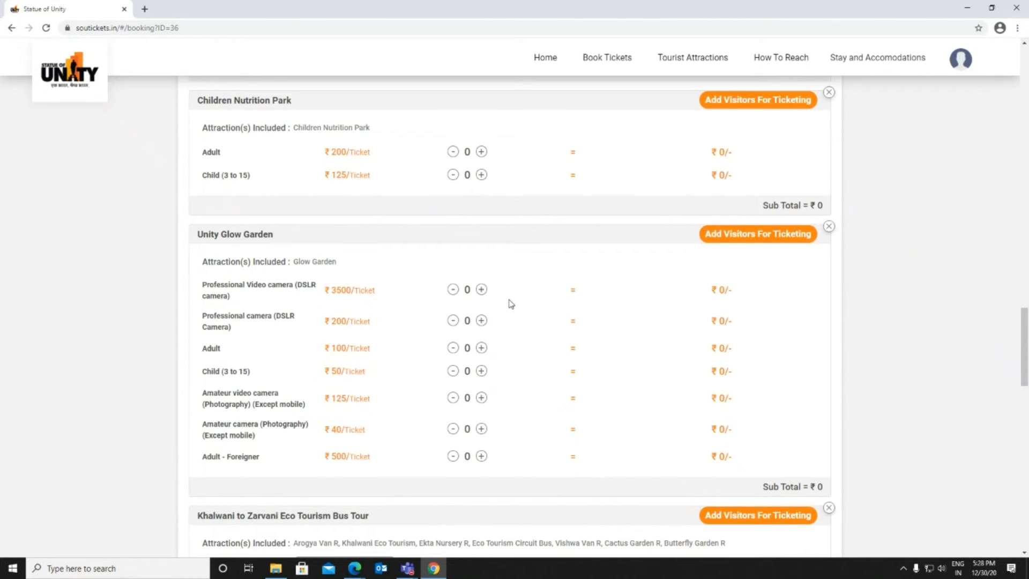
scroll(539, 294, down, 5)
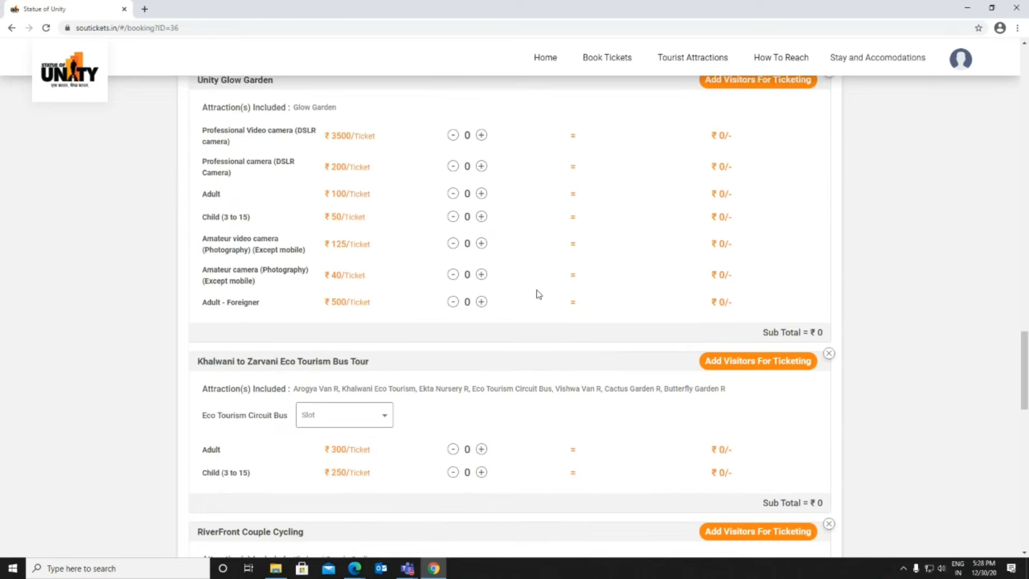
scroll(538, 294, down, 6)
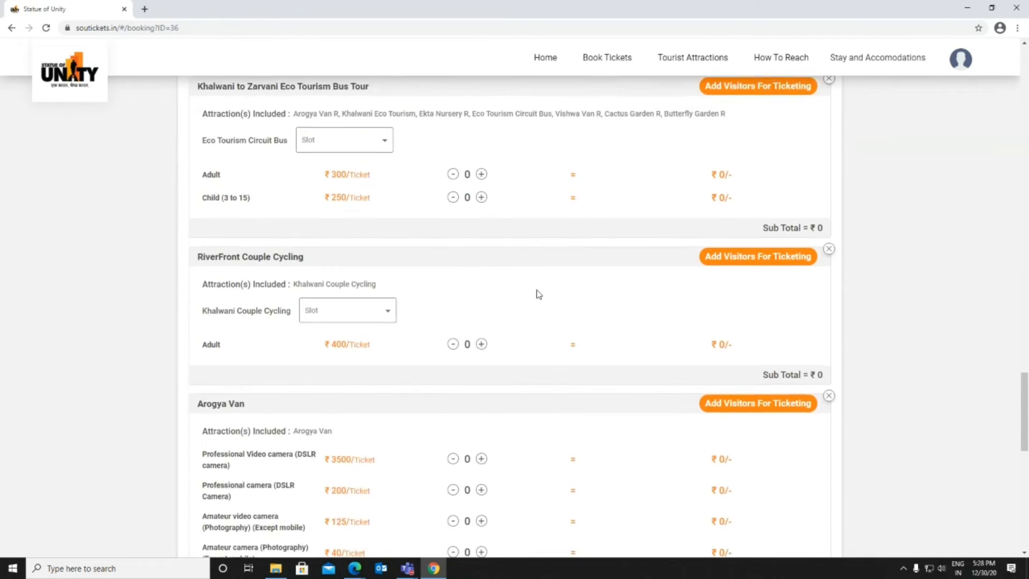
scroll(538, 294, down, 3)
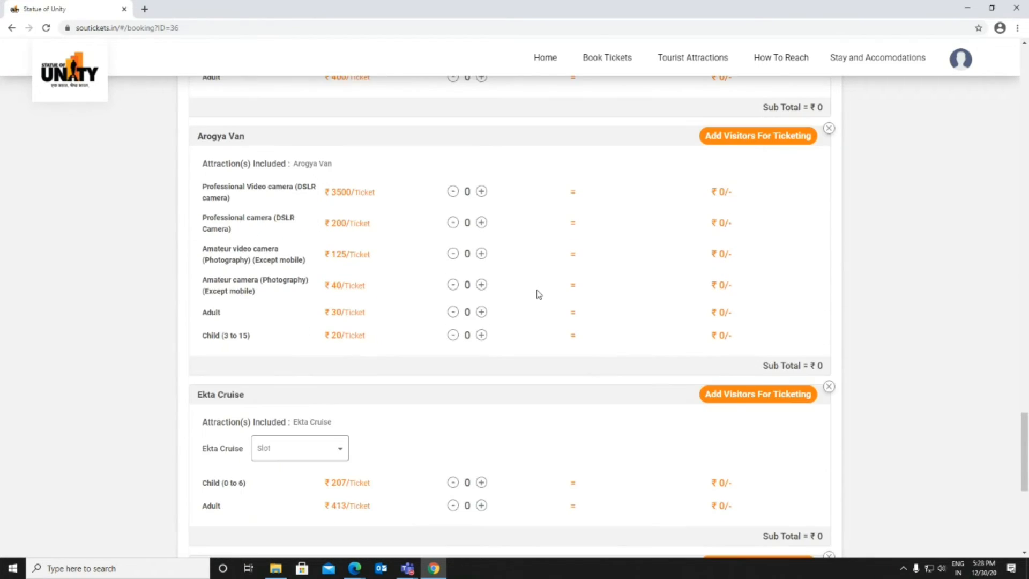
scroll(391, 276, up, 2)
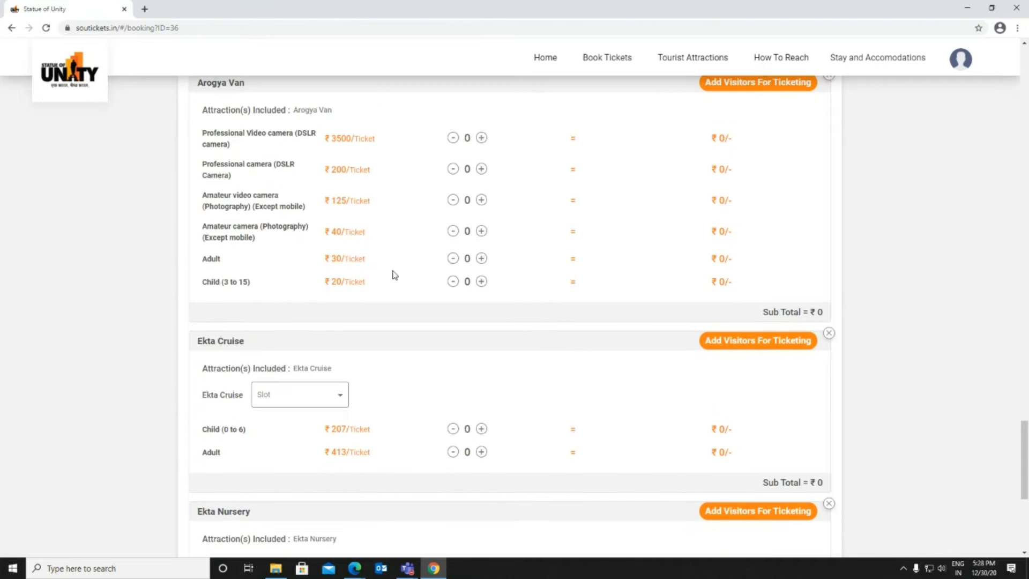
scroll(529, 280, down, 3)
scroll(531, 281, up, 5)
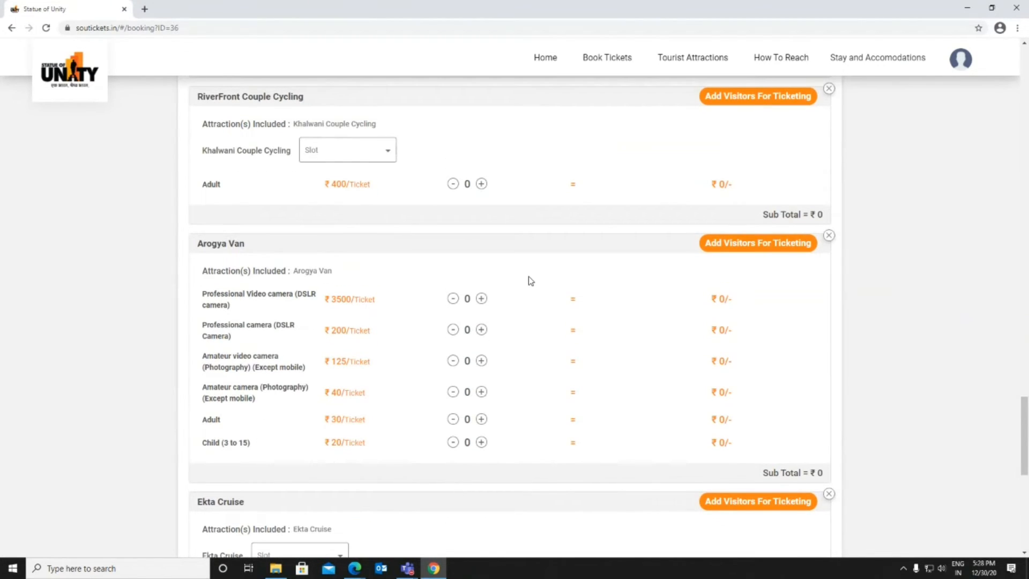
scroll(531, 281, down, 9)
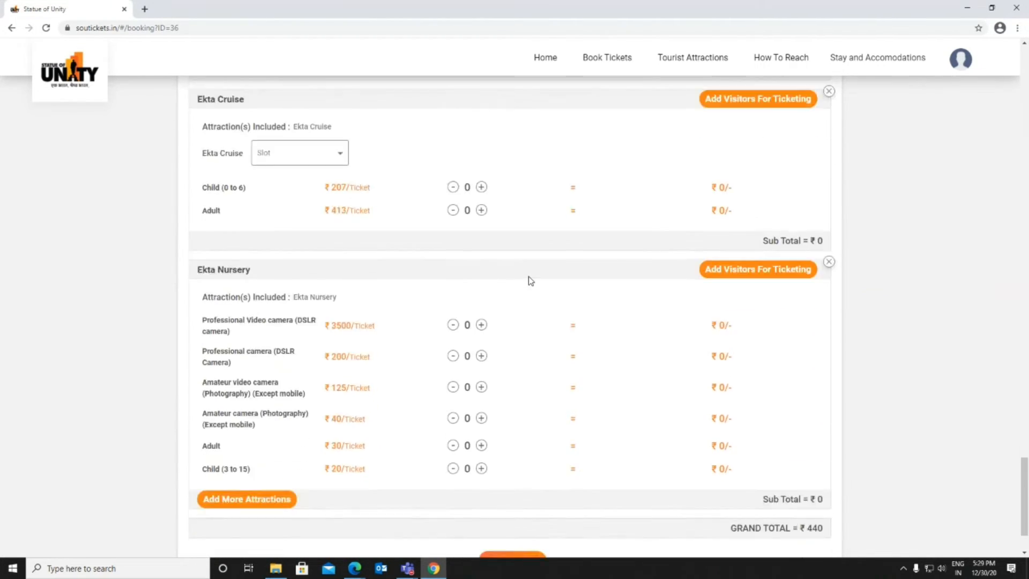
- Remove all additional attractions so only SoU Viewing Gallery stays in the booking, and continue to the contact details without optional attractions
click(829, 183)
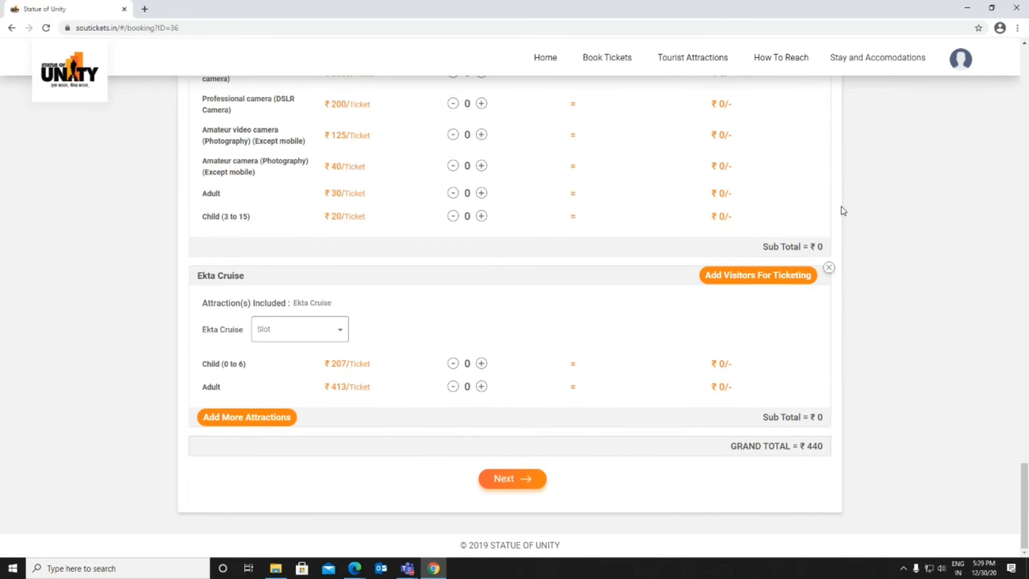
click(829, 268)
click(512, 531)
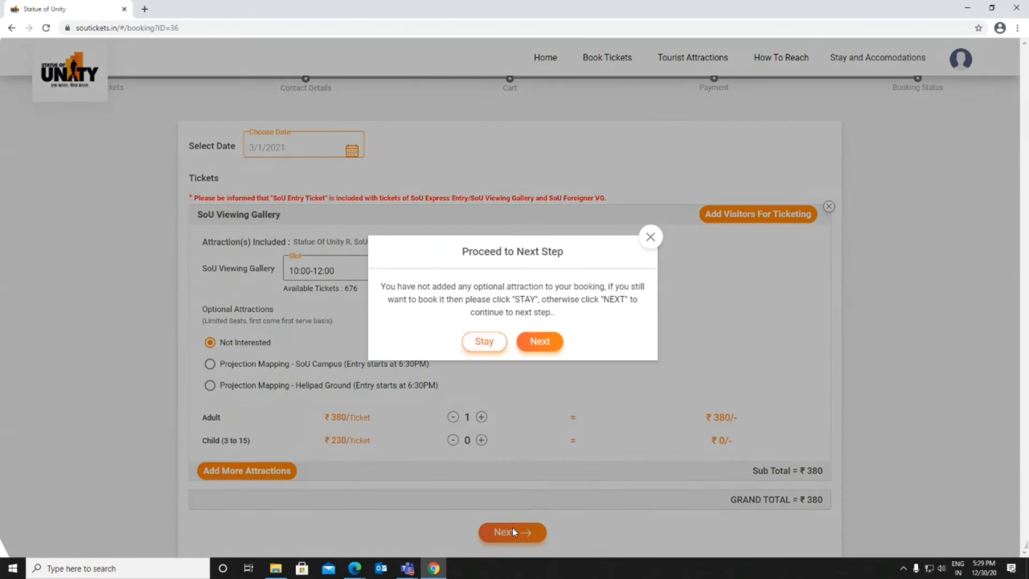
click(538, 340)
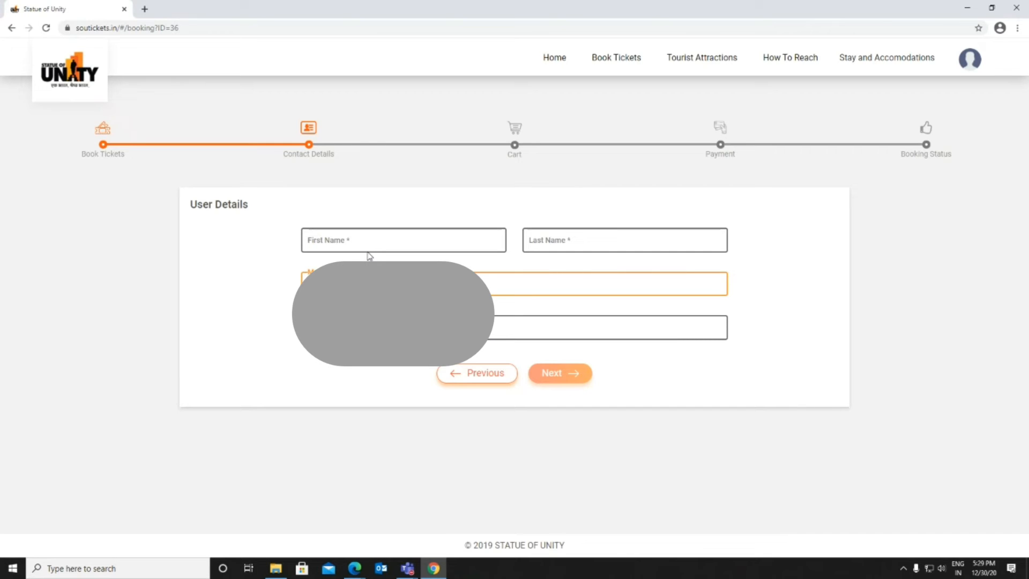
- Fill in the customer's first name, last name and the remaining empty contact field, and continue to the cart
click(368, 242)
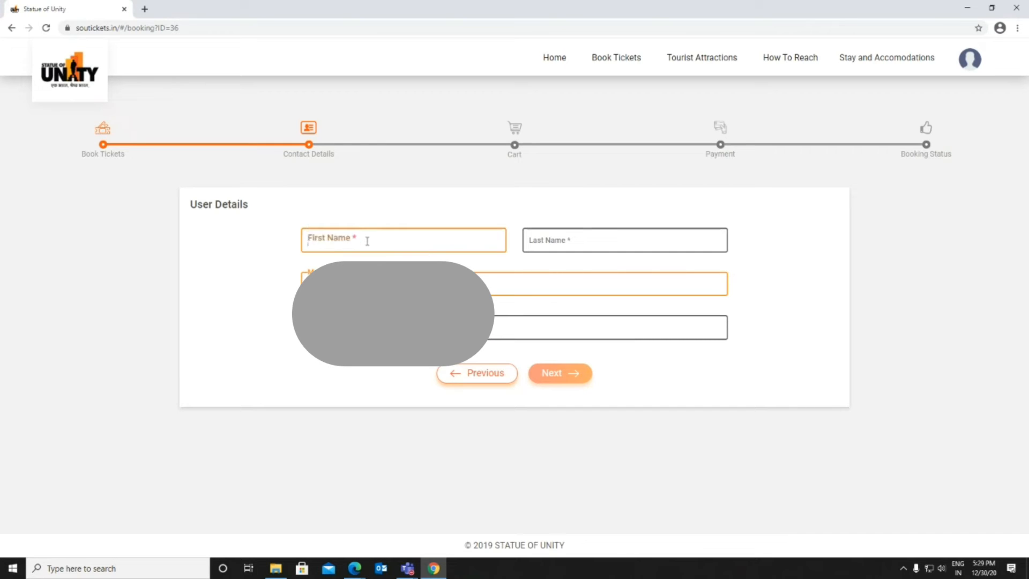
text(NANDHAGOPAL)
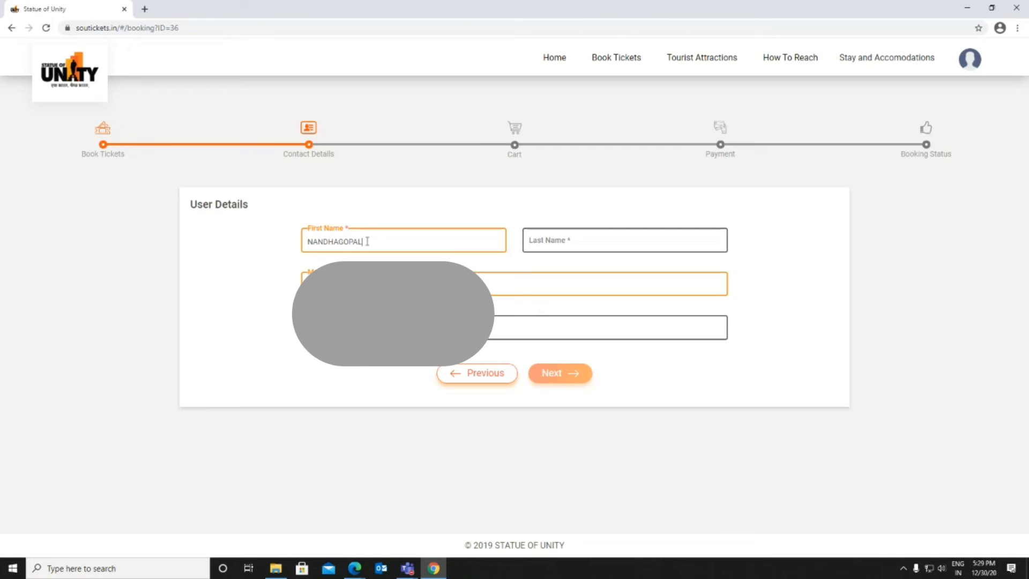
key(Tab)
text(S)
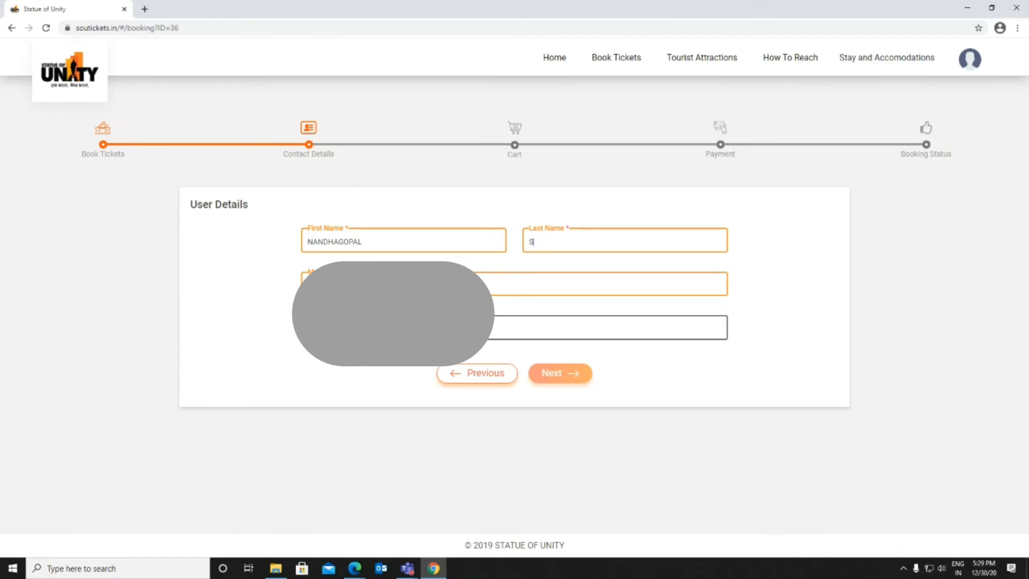
click(514, 328)
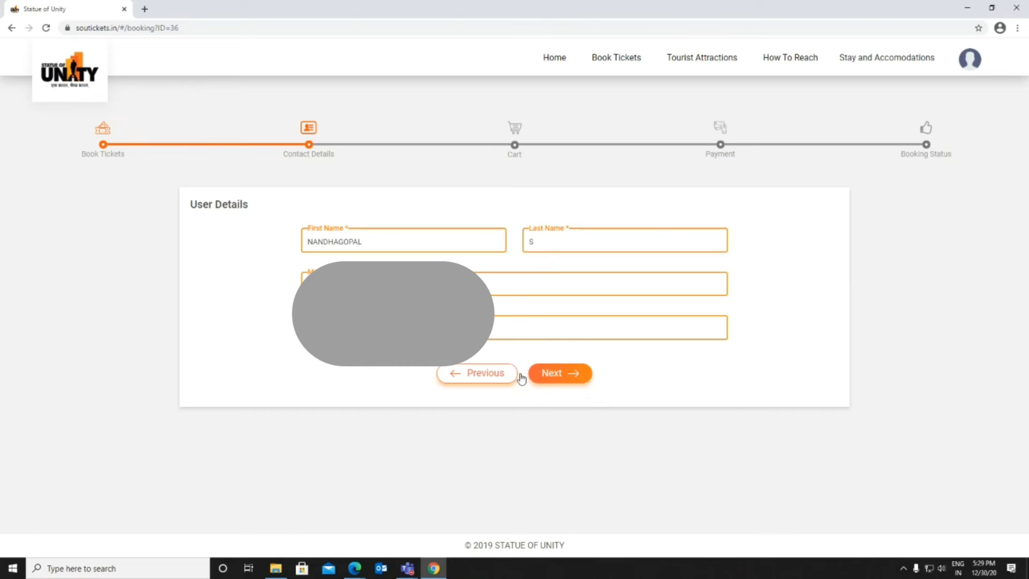
click(578, 376)
click(544, 378)
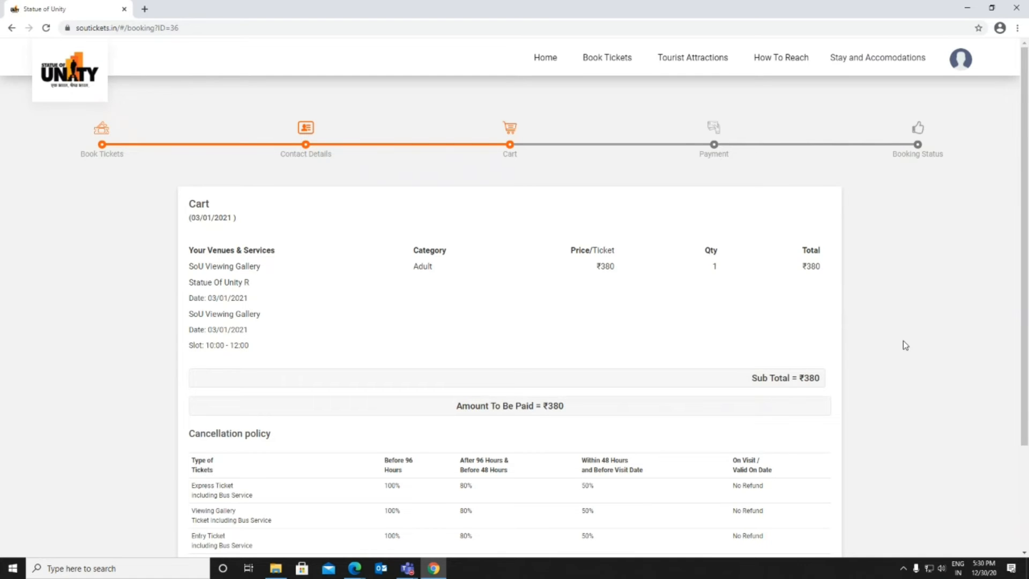
- Review the cart and cancellation policy, agree to the Privacy Policy, Terms & Conditions and Cancellation Policy, and proceed to payment
scroll(905, 344, down, 2)
scroll(905, 345, down, 1)
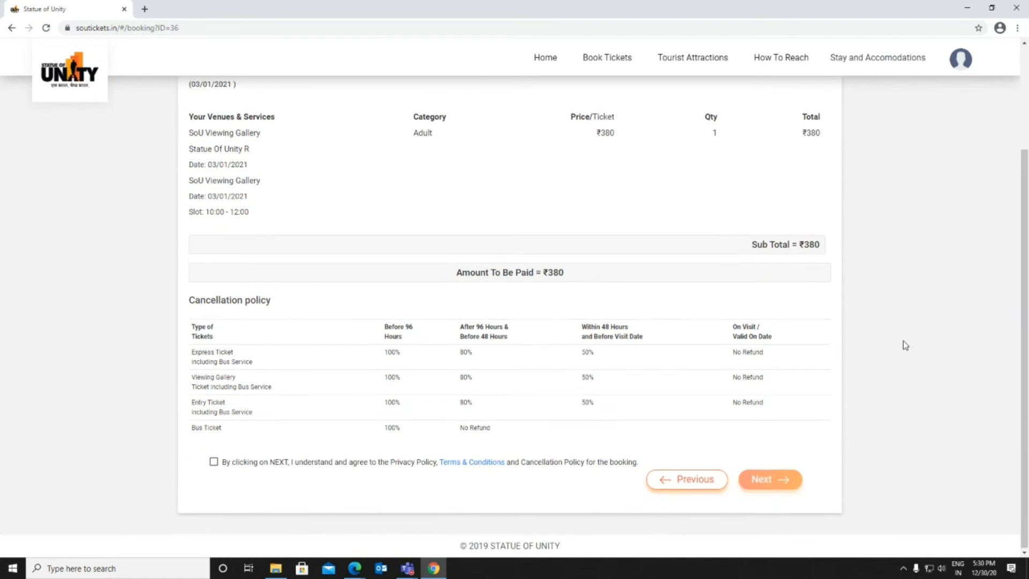
click(227, 459)
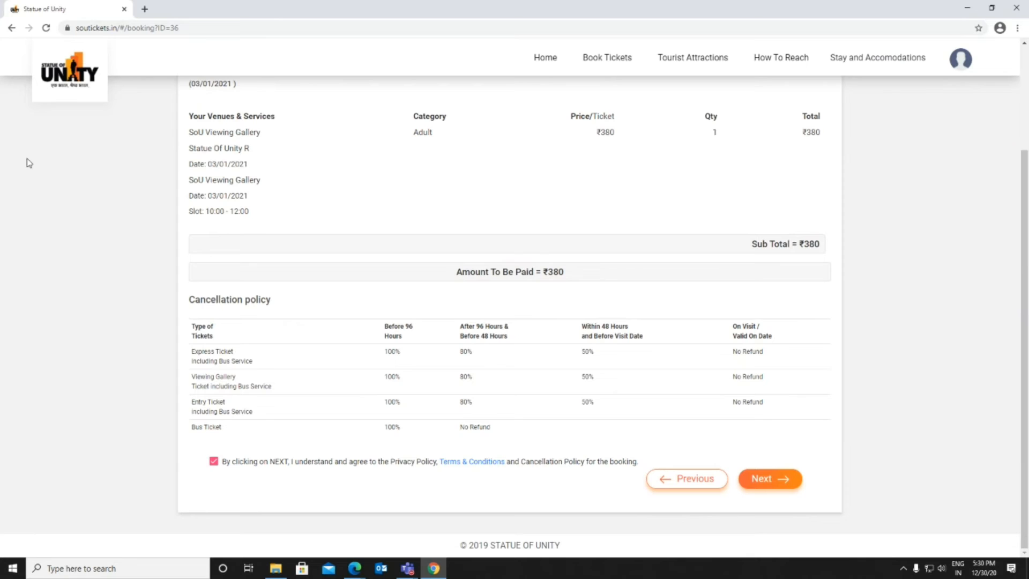
click(765, 479)
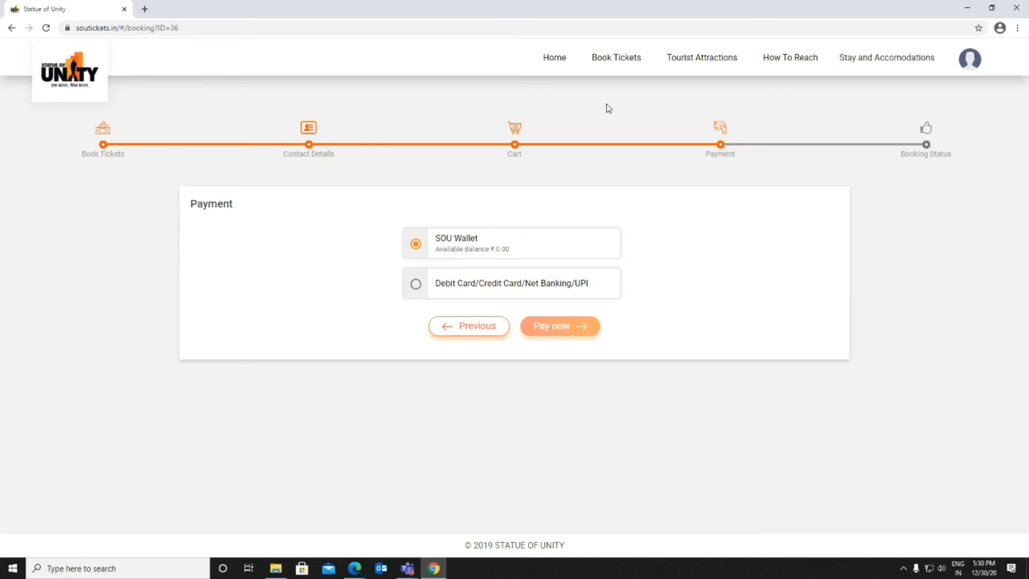
- Leave the payment stage and return to the Book Tickets page
click(610, 60)
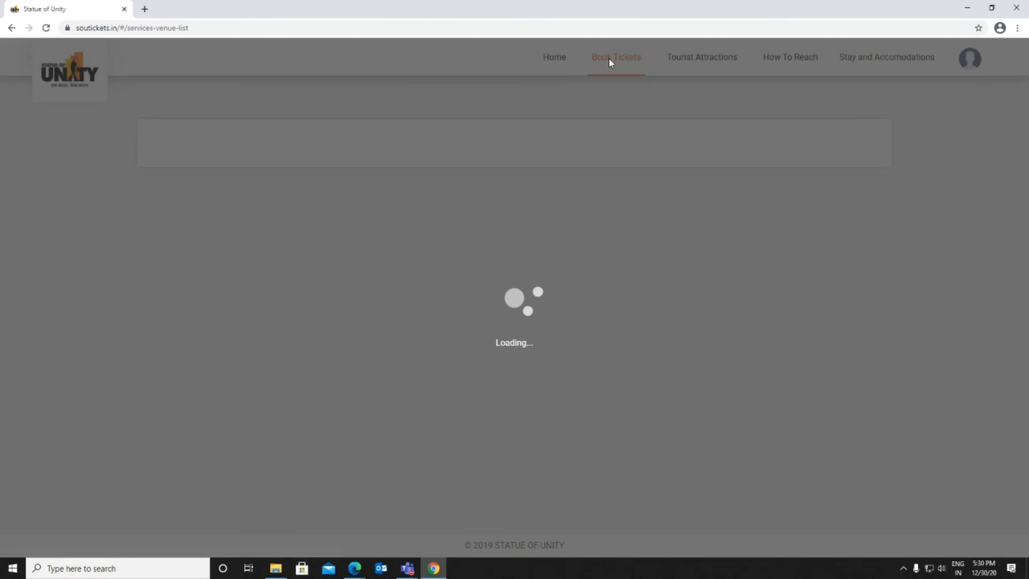